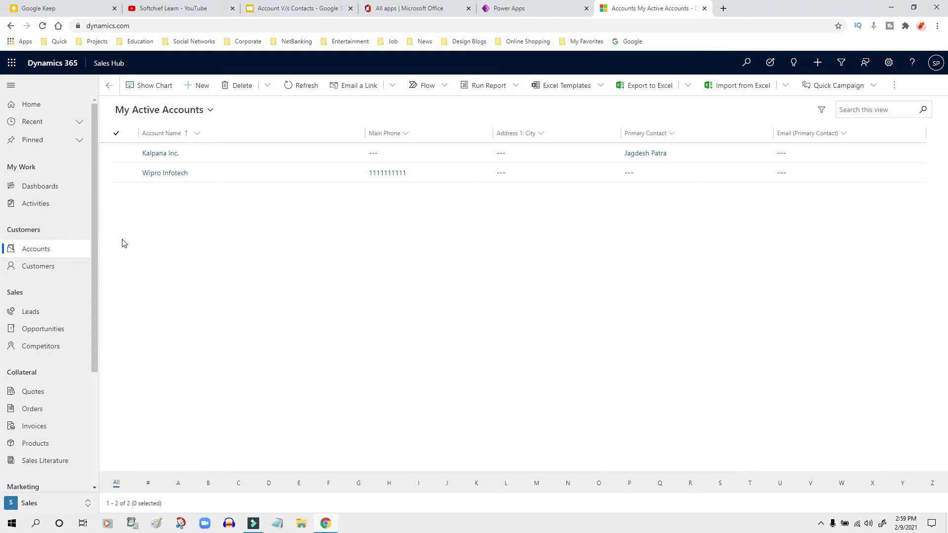
Step: Enter TATA as the new account's name and save the record
{"action": "left_click", "coordinate": [199, 87]}
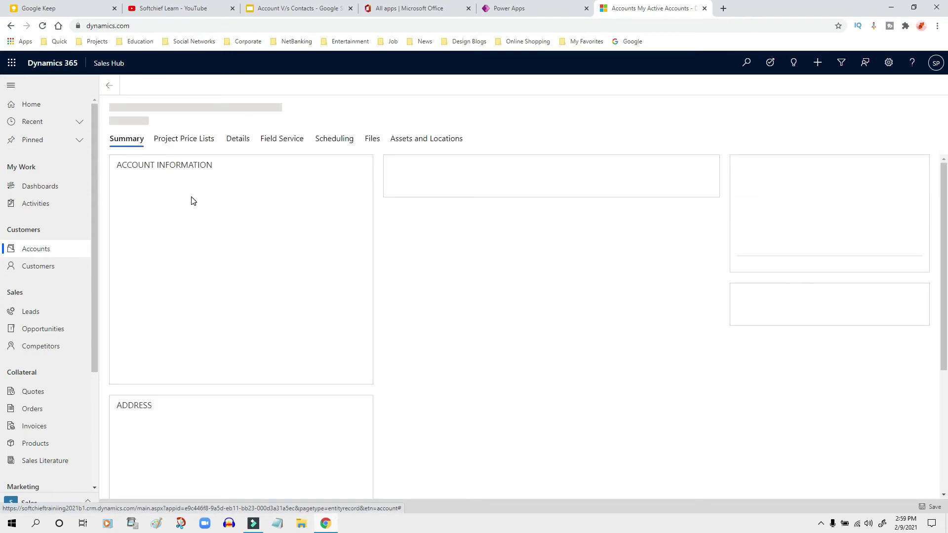
{"action": "left_click", "coordinate": [230, 183]}
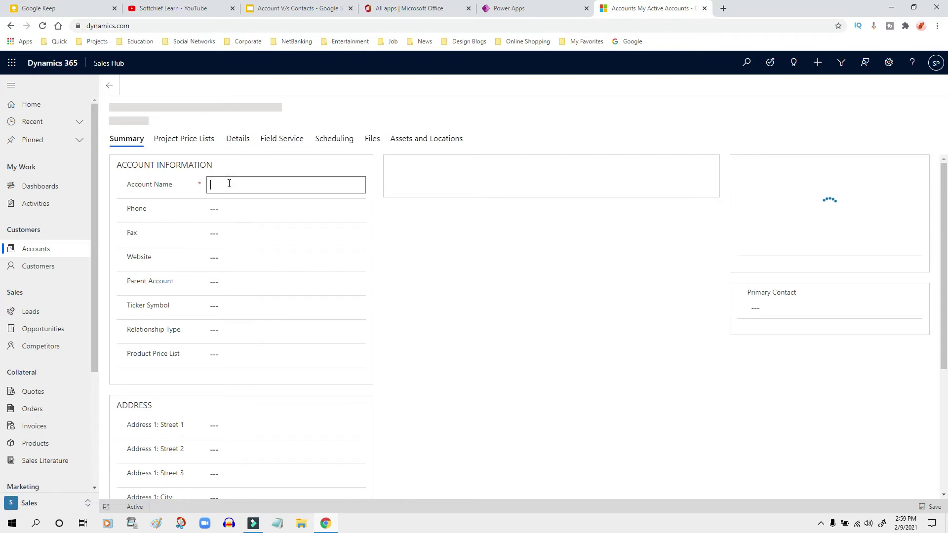
{"action": "type", "text": "TATA"}
{"action": "left_click", "coordinate": [450, 225]}
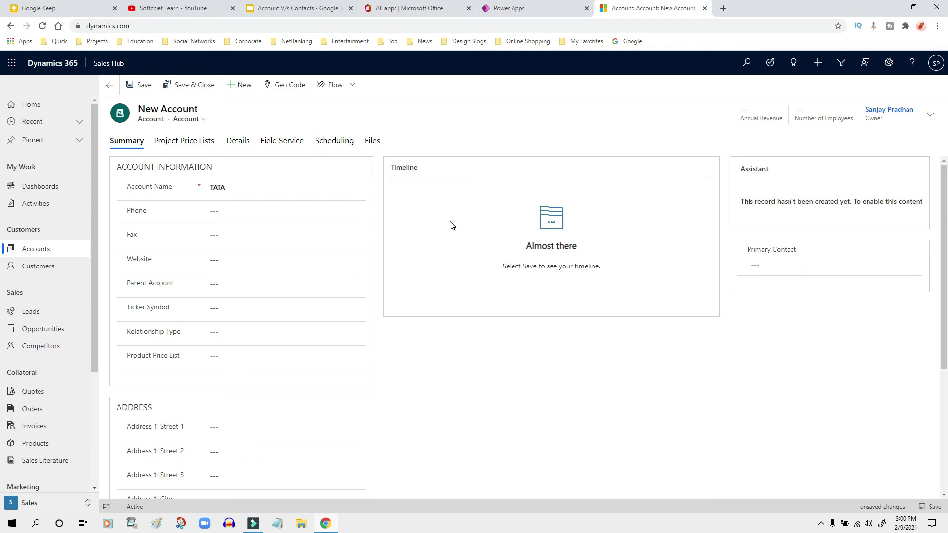
{"action": "left_click", "coordinate": [229, 187]}
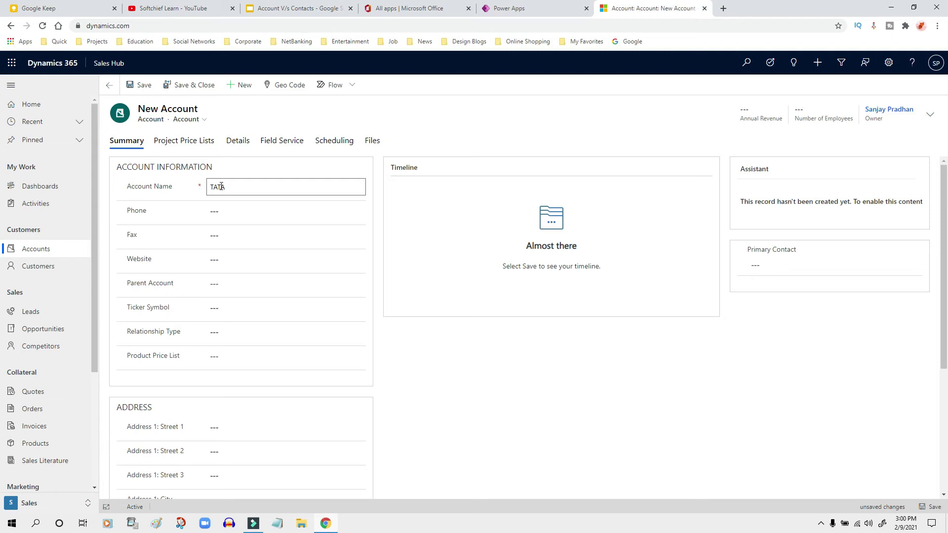
{"action": "left_click", "coordinate": [137, 85]}
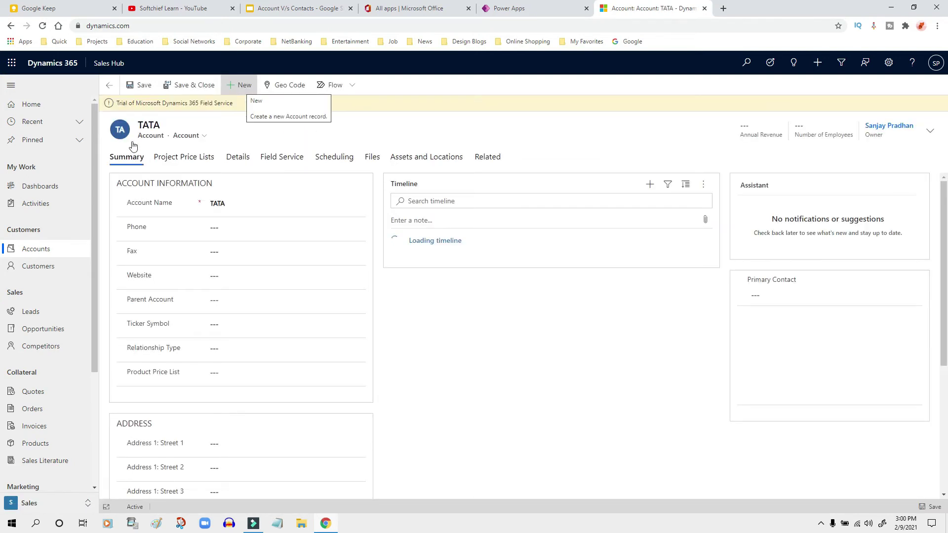
Step: Create account TCS, pick TATA as its parent account, and save it
{"action": "left_click", "coordinate": [236, 86]}
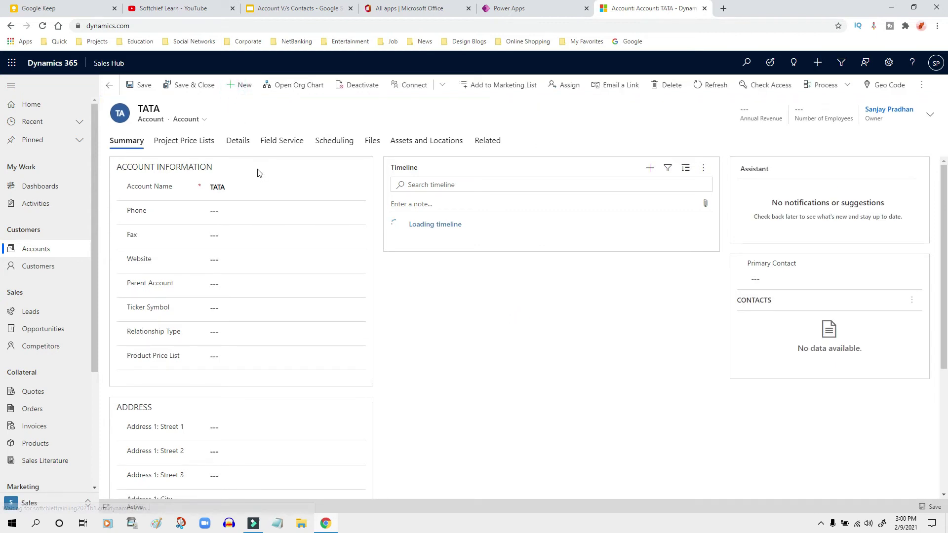
{"action": "left_click", "coordinate": [246, 202]}
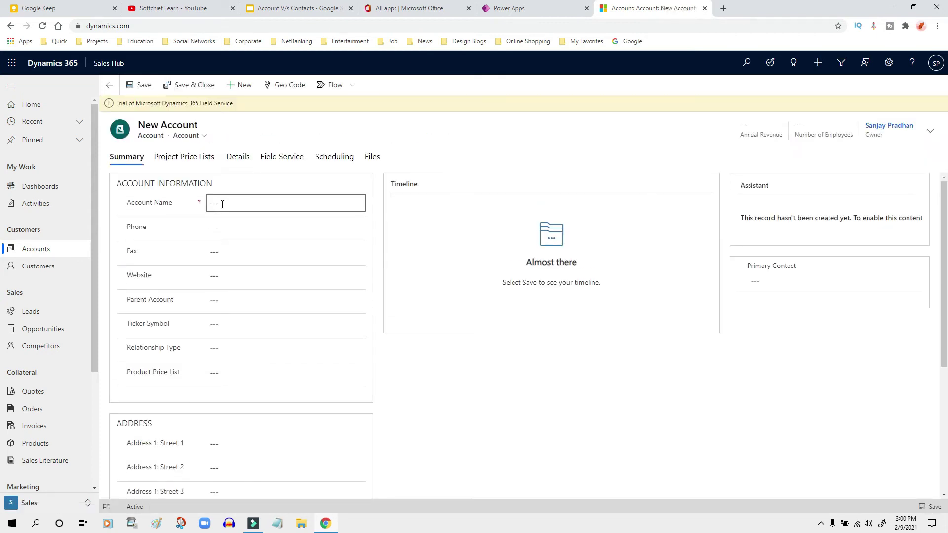
{"action": "type", "text": "TCS"}
{"action": "left_click", "coordinate": [233, 189]}
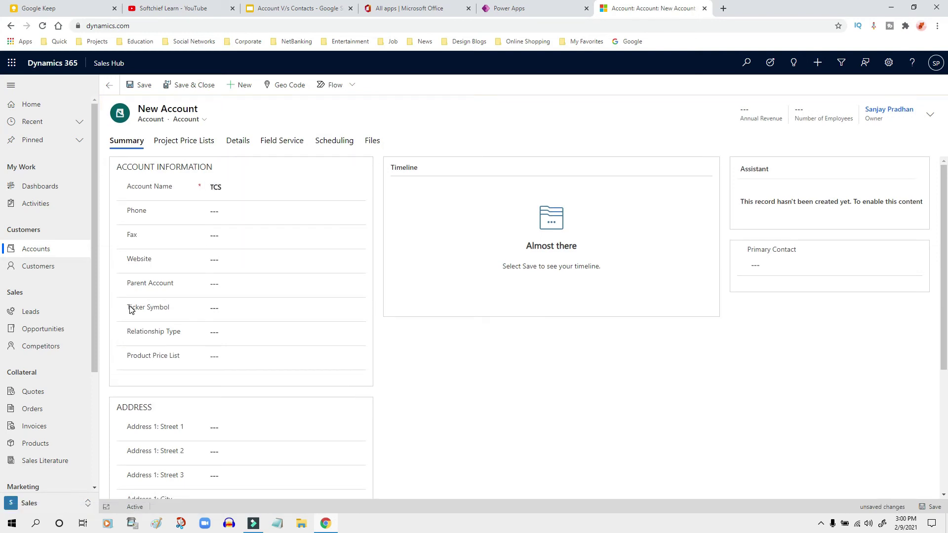
{"action": "left_click", "coordinate": [256, 287]}
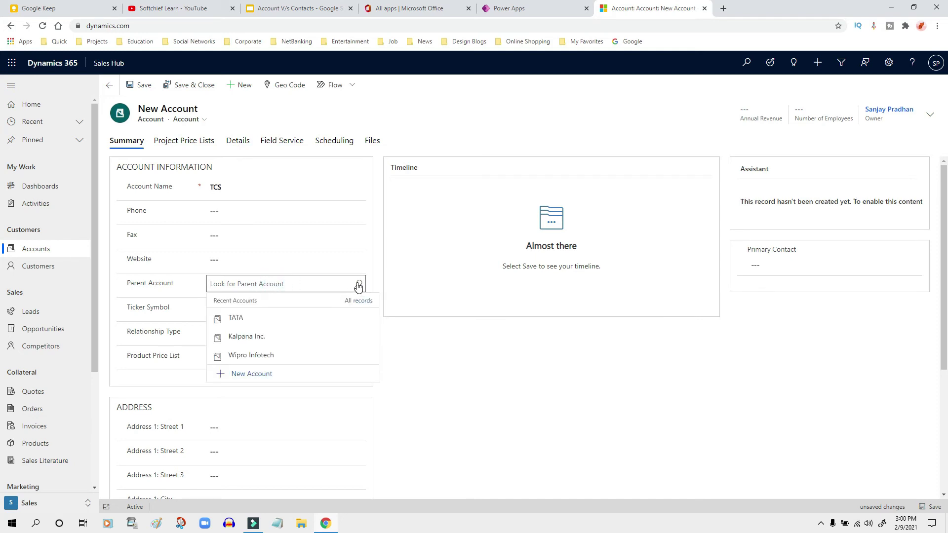
{"action": "left_click", "coordinate": [255, 322]}
{"action": "left_click", "coordinate": [134, 83]}
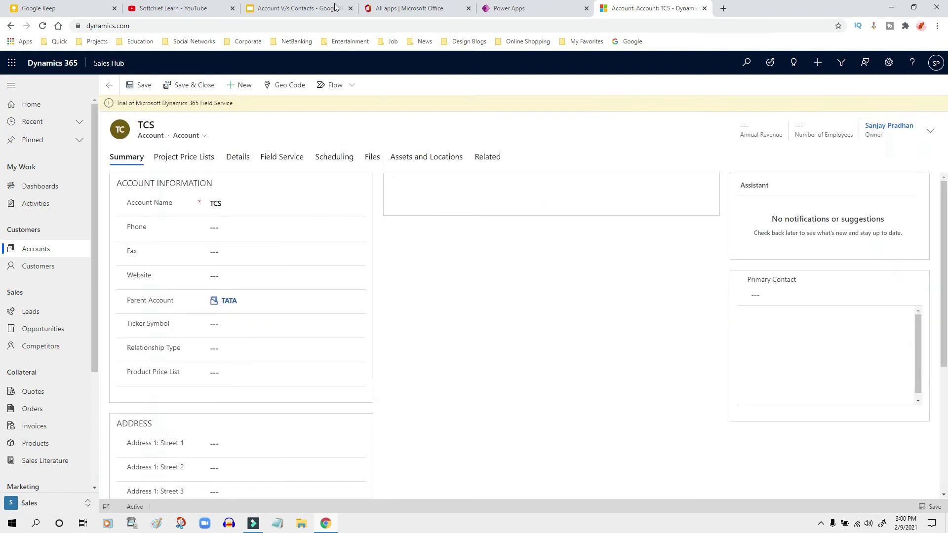
{"action": "left_click", "coordinate": [304, 7]}
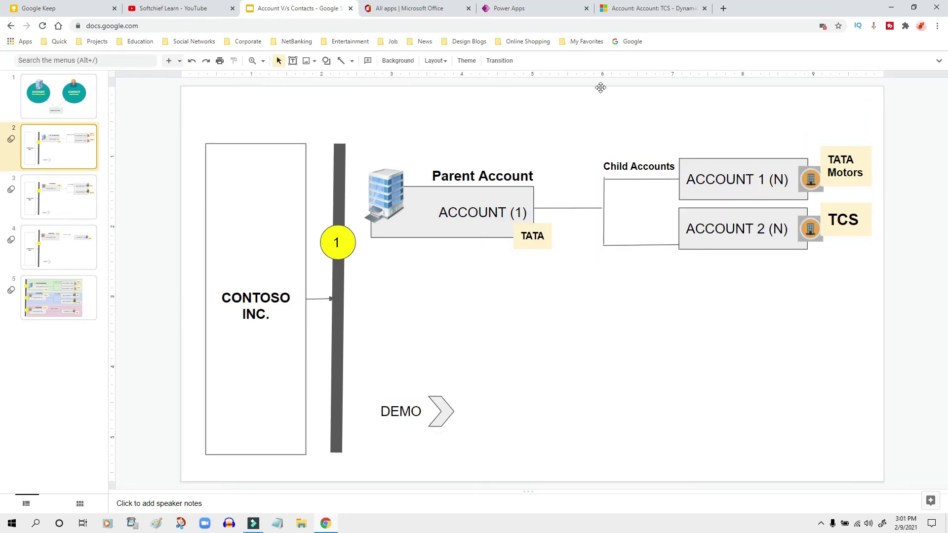
{"action": "left_click", "coordinate": [621, 6]}
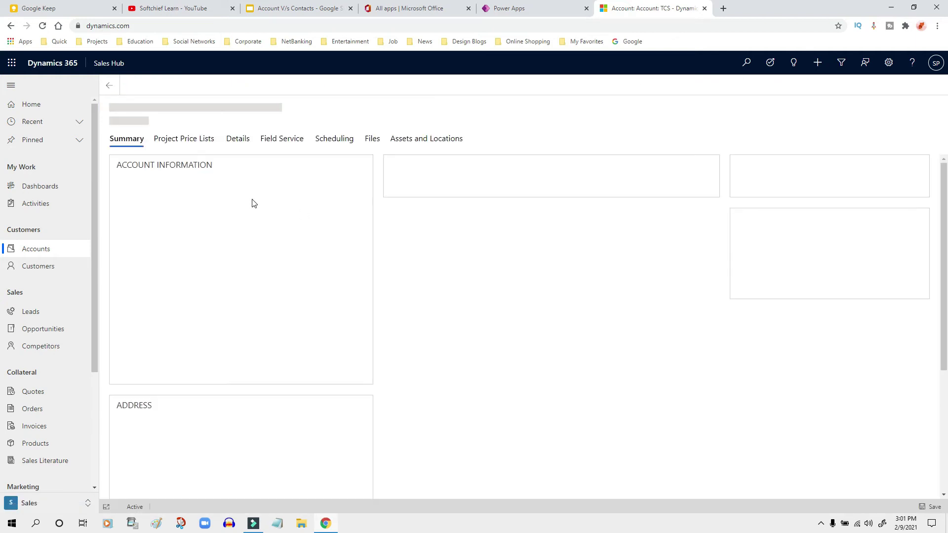
Step: Type the TATAMotor name into the new account form
{"action": "left_click", "coordinate": [225, 203]}
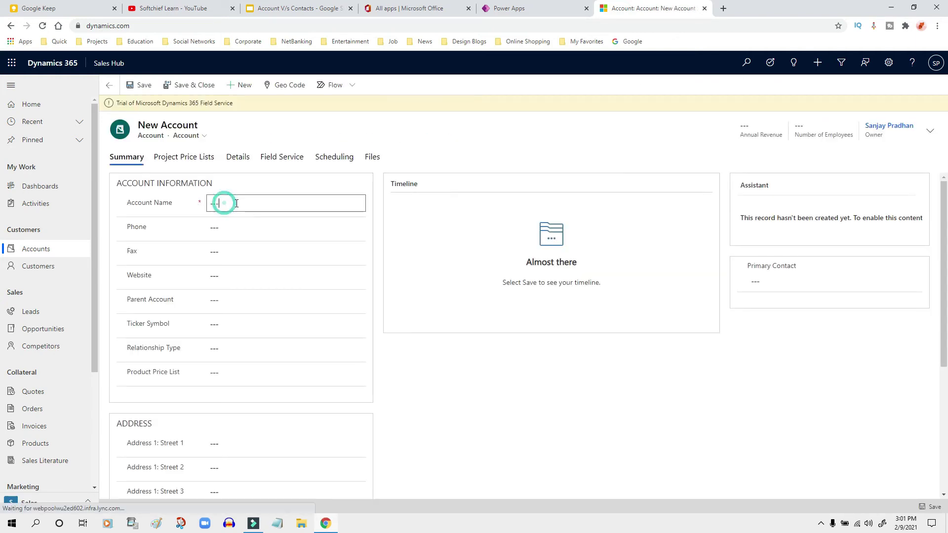
{"action": "type", "text": "Tata"}
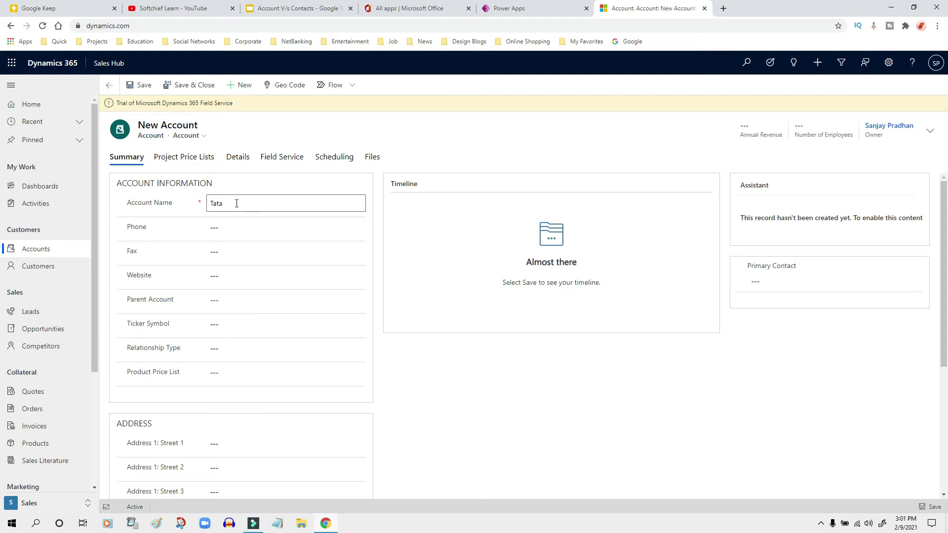
{"action": "key", "text": "BackSpace"}
{"action": "key", "text": "BackSpace"}
{"action": "key", "text": "BackSpace"}
{"action": "type", "text": "ATA"}
{"action": "left_click", "coordinate": [238, 205]}
{"action": "type", "text": "TATAM"}
Step: Set TATA as the account's parent account
{"action": "left_click", "coordinate": [235, 284]}
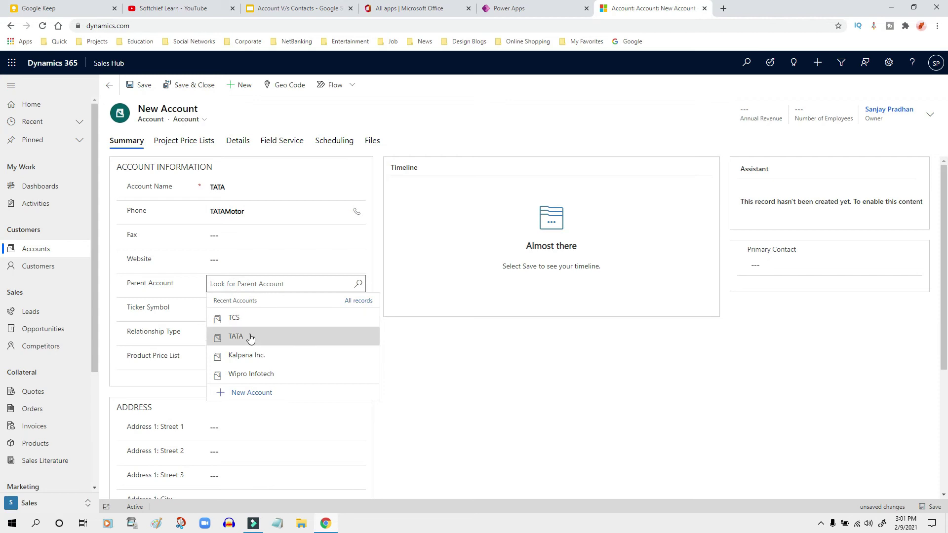
{"action": "left_click", "coordinate": [250, 338]}
{"action": "left_click", "coordinate": [249, 285]}
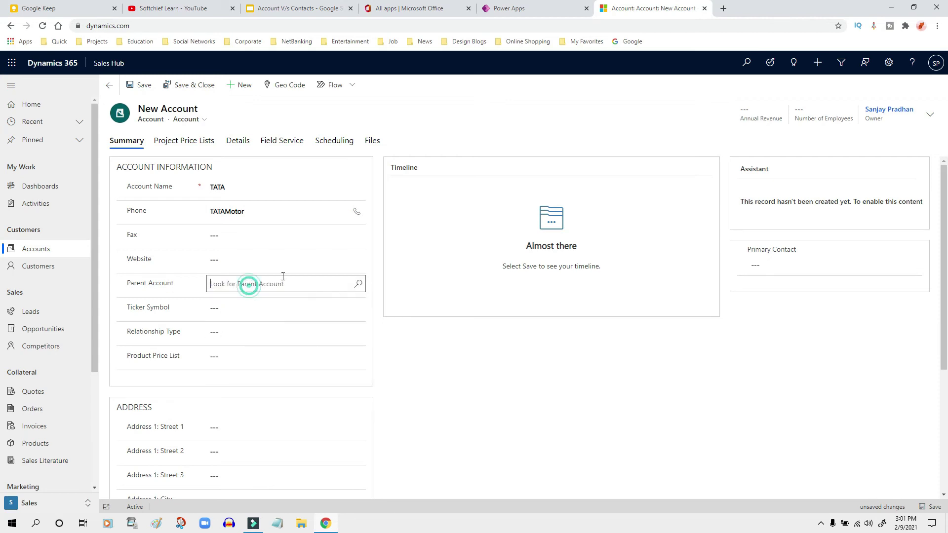
{"action": "left_click", "coordinate": [257, 284]}
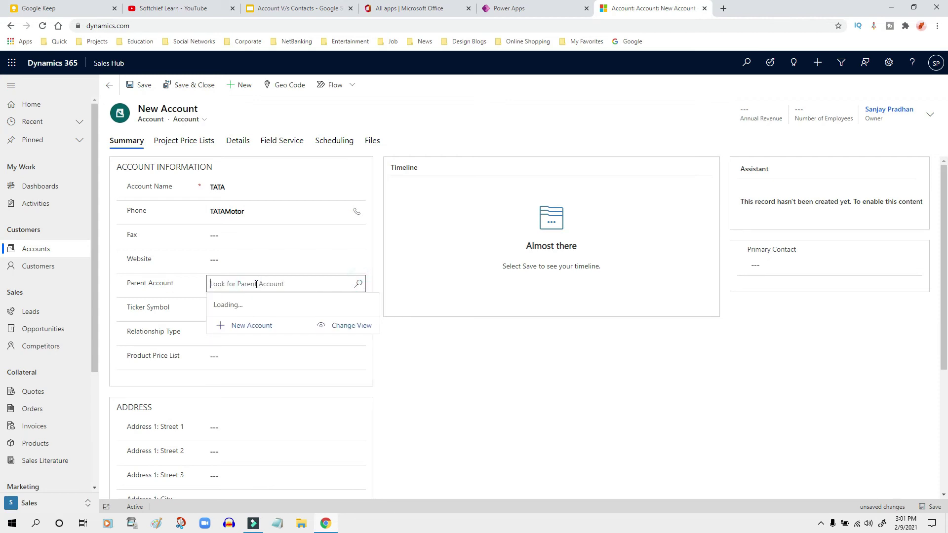
{"action": "left_click", "coordinate": [242, 283]}
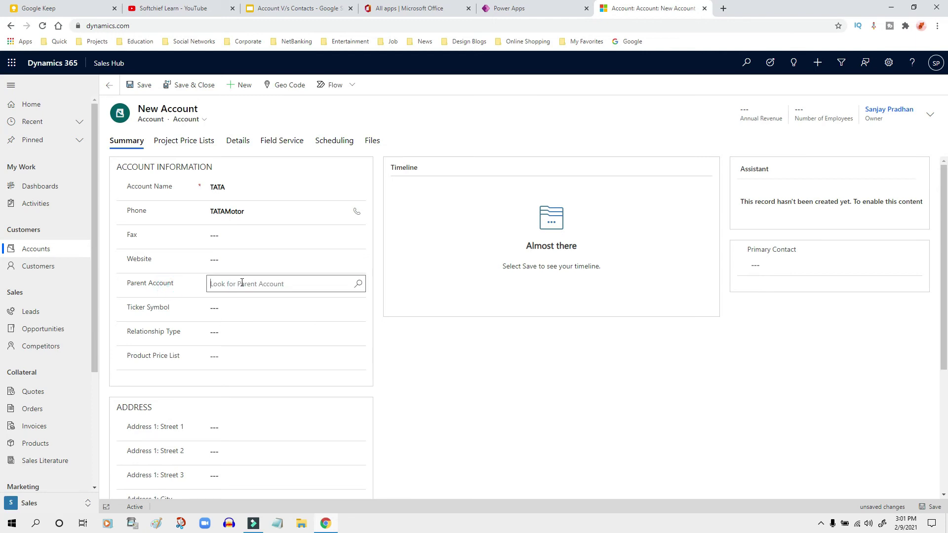
{"action": "left_click", "coordinate": [242, 283]}
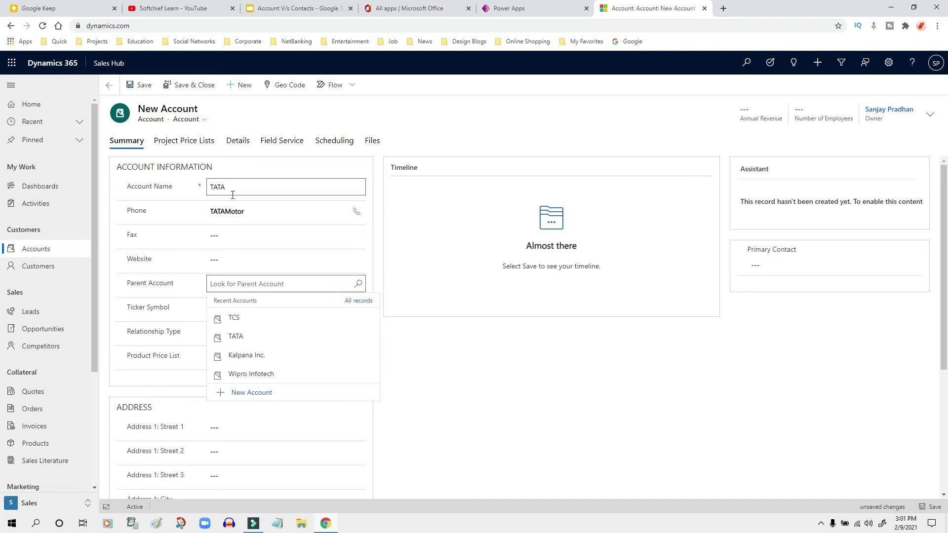
{"action": "left_click", "coordinate": [244, 338]}
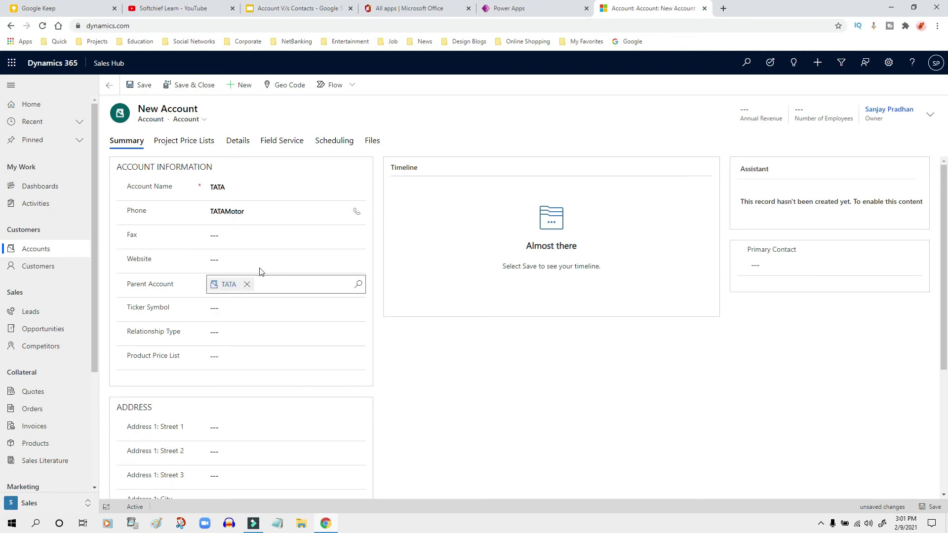
Step: Clear the mistaken Phone text, correct the name to TATAMotor, and save
{"action": "double_click", "coordinate": [269, 212]}
{"action": "key", "text": "BackSpace"}
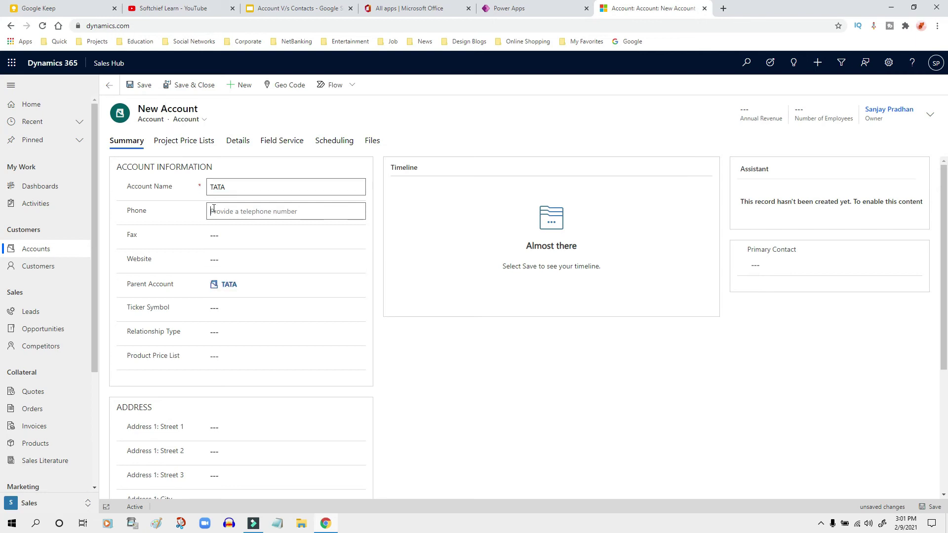
{"action": "double_click", "coordinate": [232, 187]}
{"action": "left_click", "coordinate": [243, 187]}
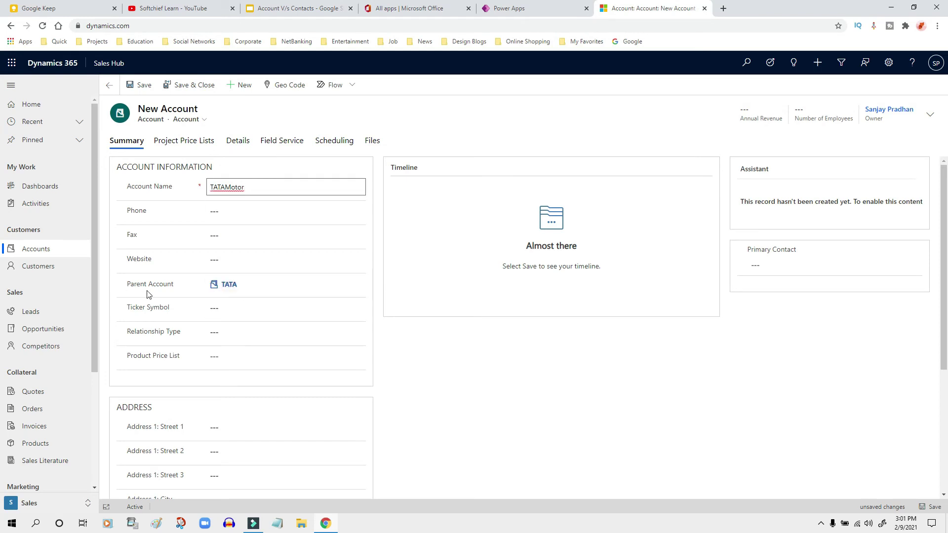
{"action": "left_click", "coordinate": [141, 85]}
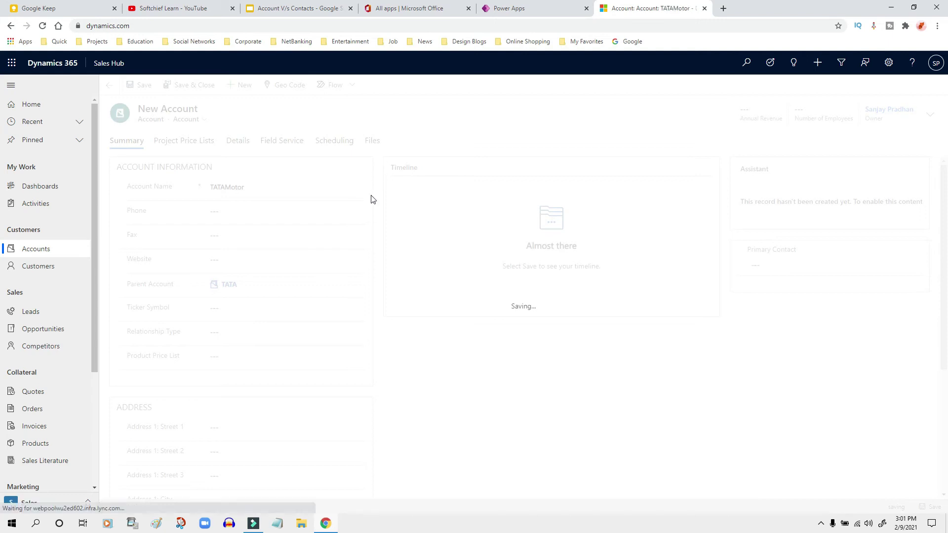
{"action": "left_click", "coordinate": [287, 11]}
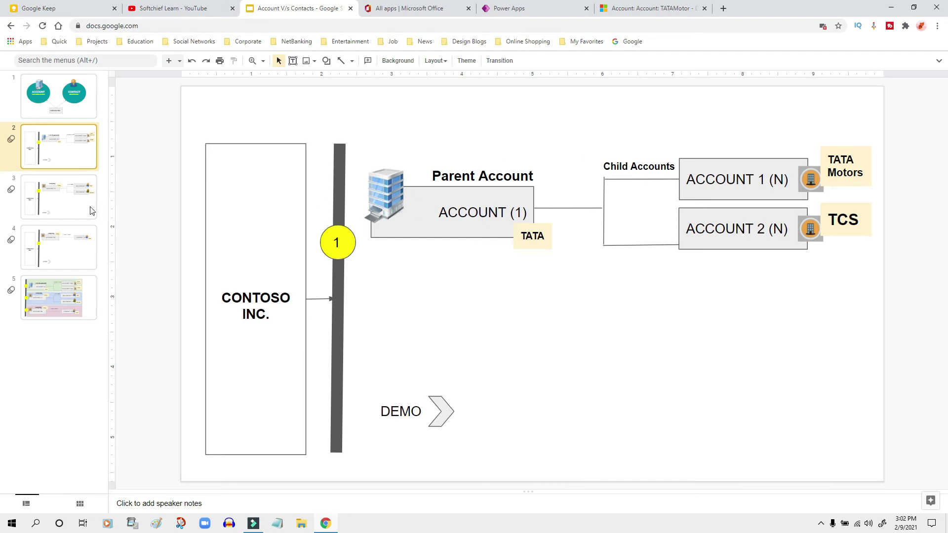
Step: View slide 3 showing TCS with two employee contacts, then return to Dynamics
{"action": "left_click", "coordinate": [73, 197]}
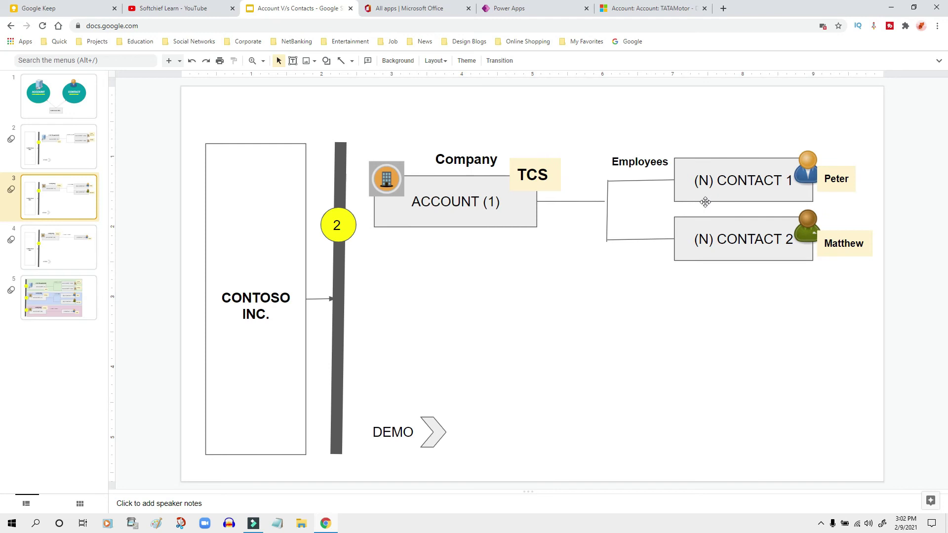
{"action": "left_click", "coordinate": [651, 8]}
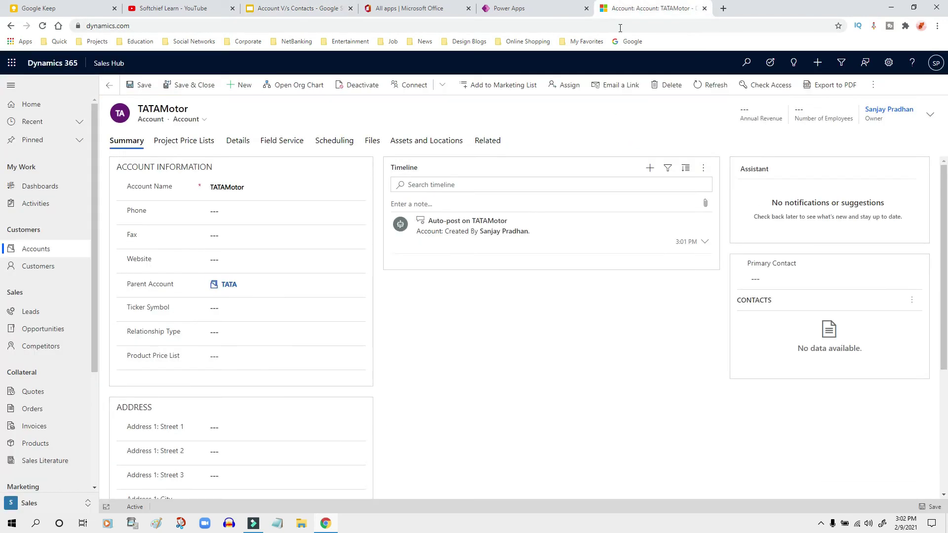
{"action": "left_click", "coordinate": [36, 267]}
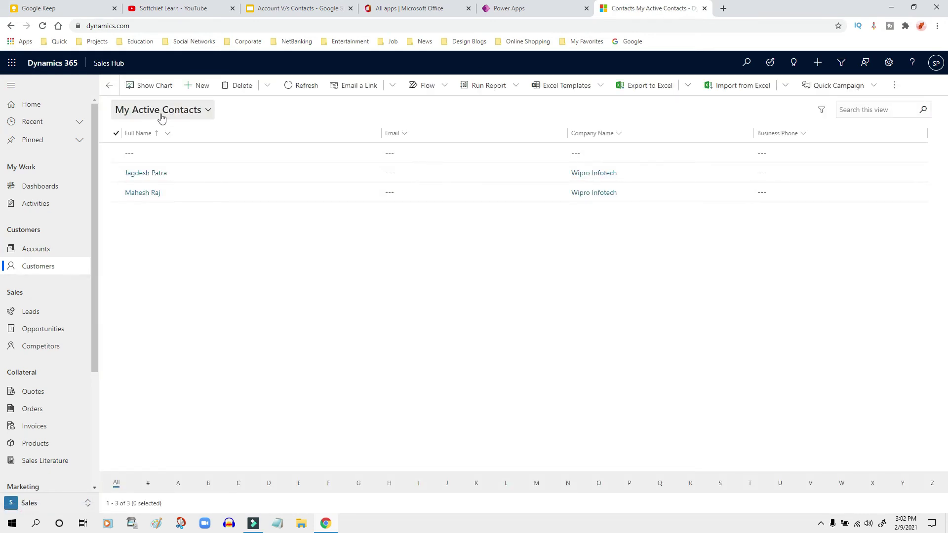
{"action": "left_click", "coordinate": [203, 89]}
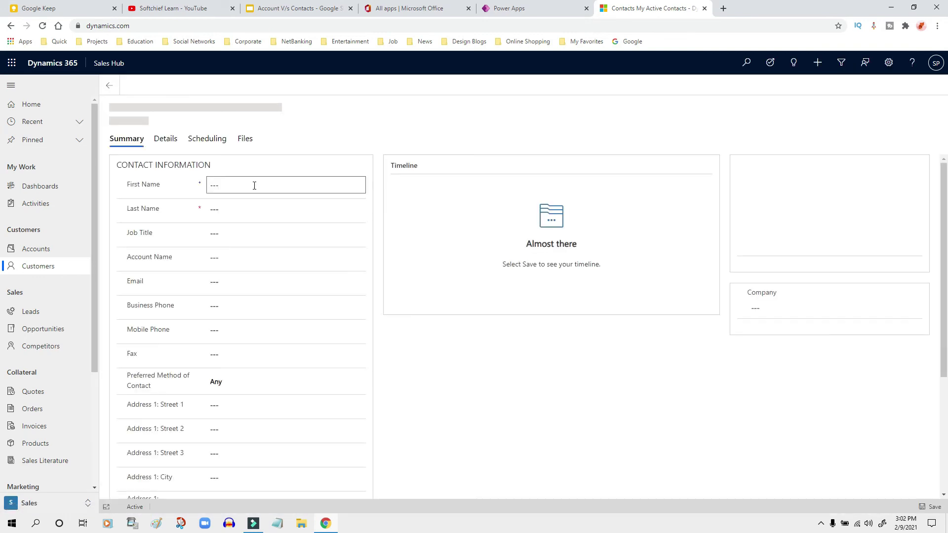
{"action": "left_click", "coordinate": [225, 211]}
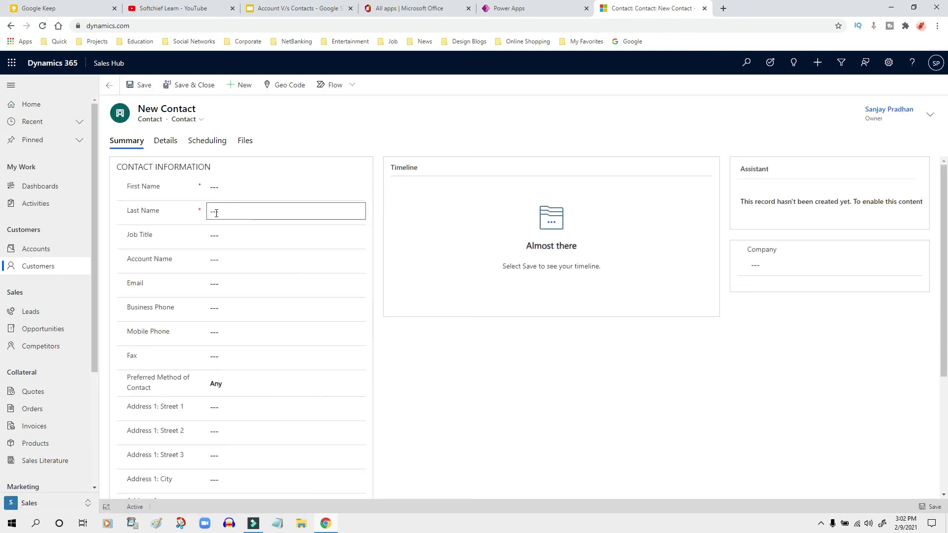
{"action": "left_click", "coordinate": [215, 212]}
{"action": "left_click", "coordinate": [213, 188]}
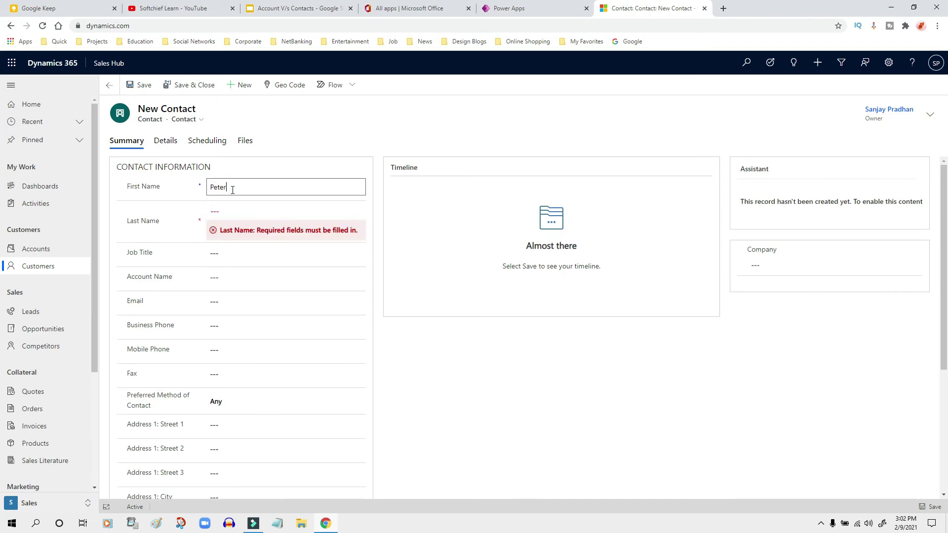
{"action": "left_click", "coordinate": [237, 212]}
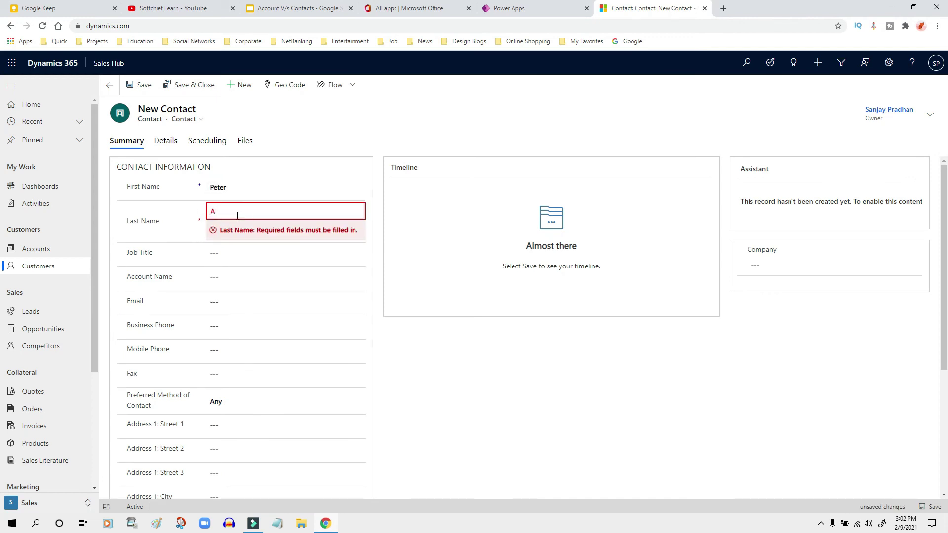
{"action": "left_click", "coordinate": [174, 285]}
Step: Link the contact to account TCS and save it
{"action": "left_click_drag", "start_coordinate": [129, 260], "coordinate": [176, 262]}
{"action": "left_click", "coordinate": [242, 263]}
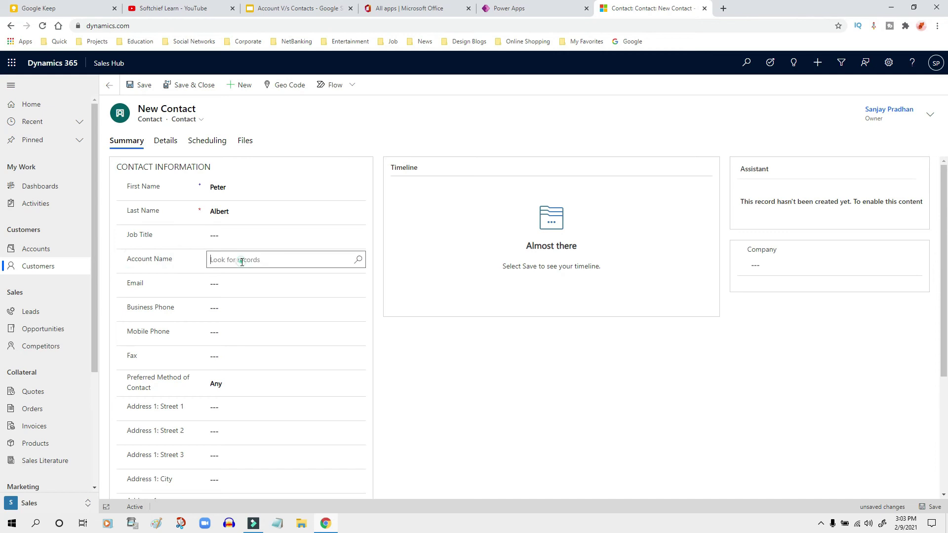
{"action": "left_click", "coordinate": [359, 260]}
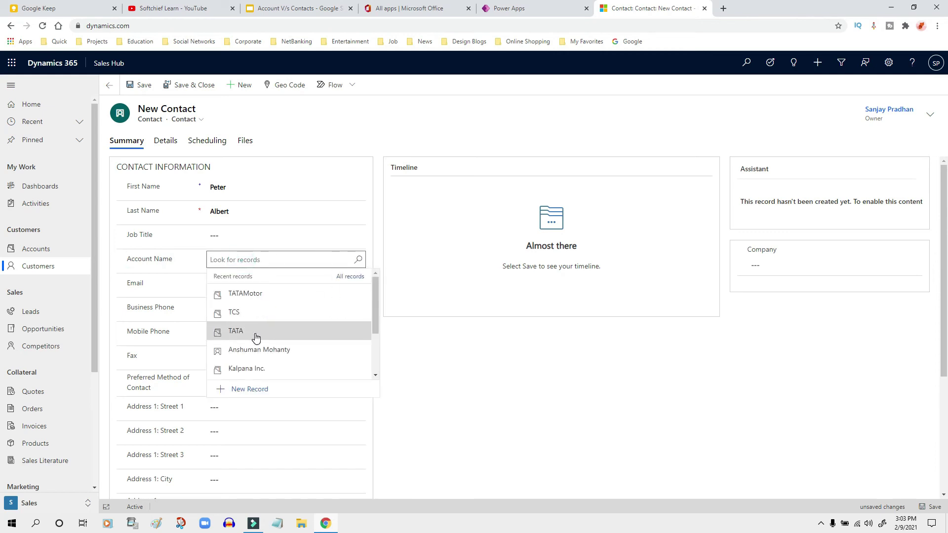
{"action": "left_click", "coordinate": [250, 313]}
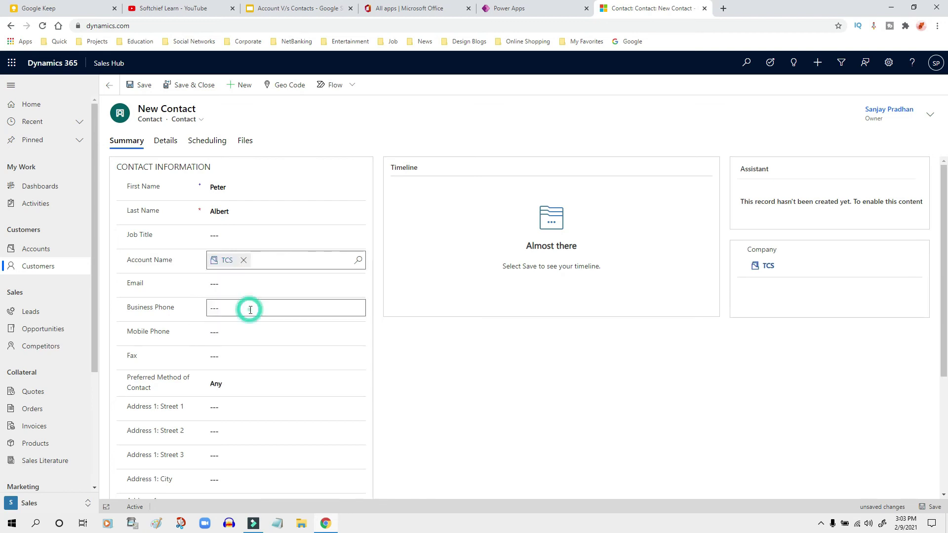
{"action": "left_click", "coordinate": [141, 85]}
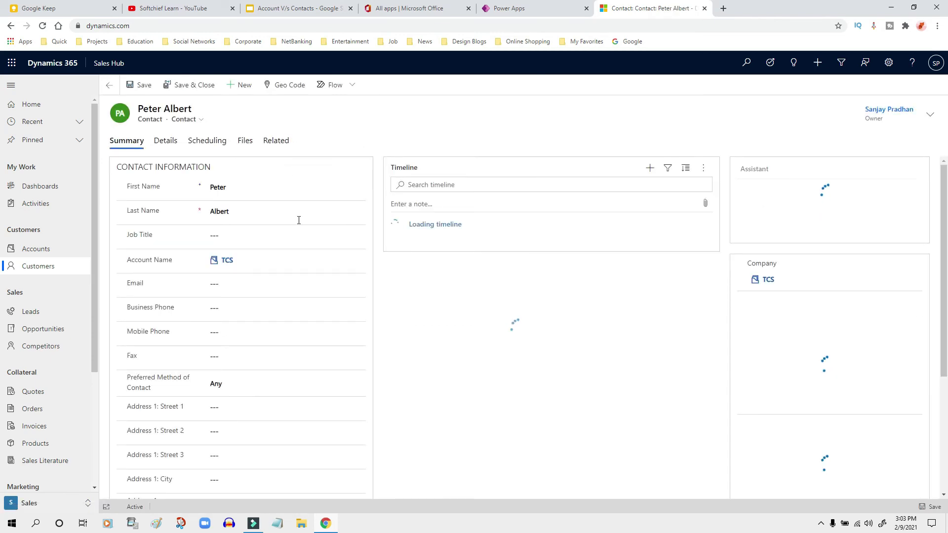
{"action": "left_click", "coordinate": [296, 9]}
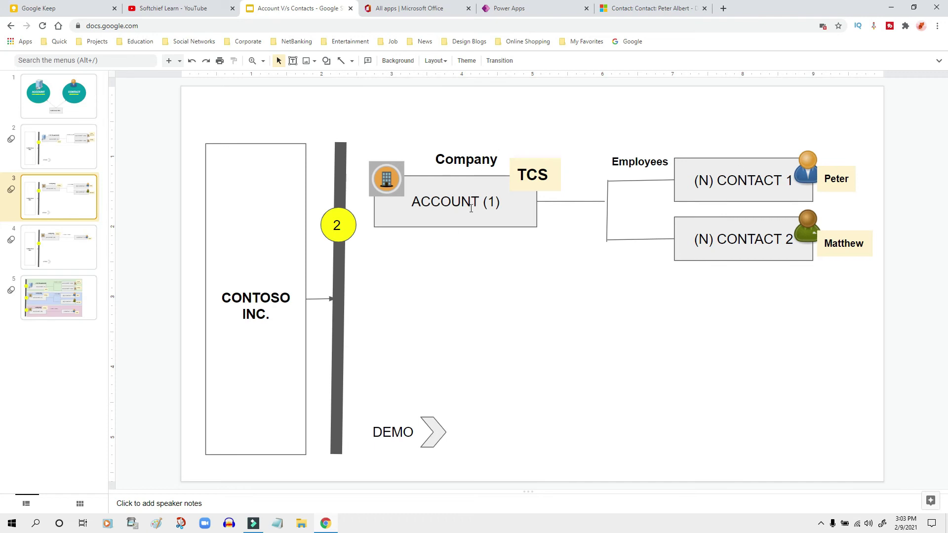
{"action": "left_click", "coordinate": [627, 15]}
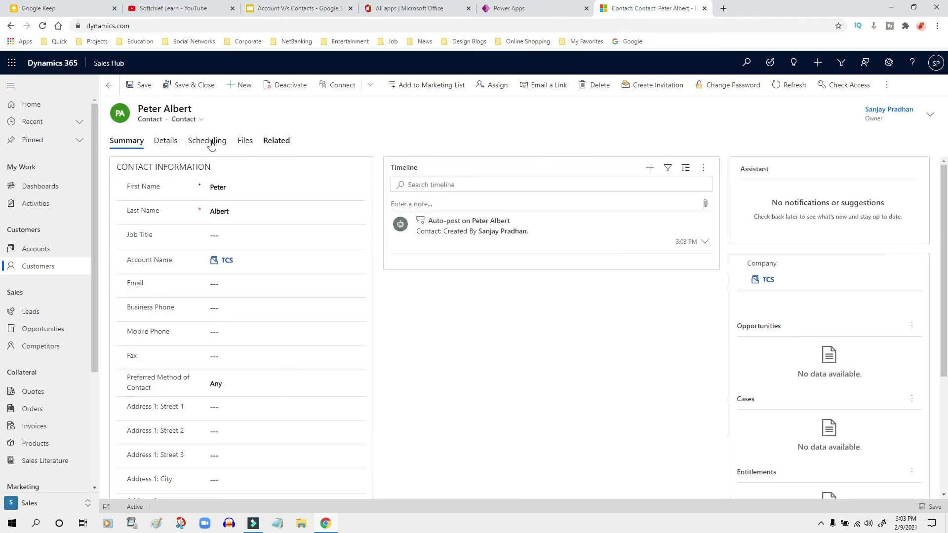
{"action": "left_click", "coordinate": [238, 85]}
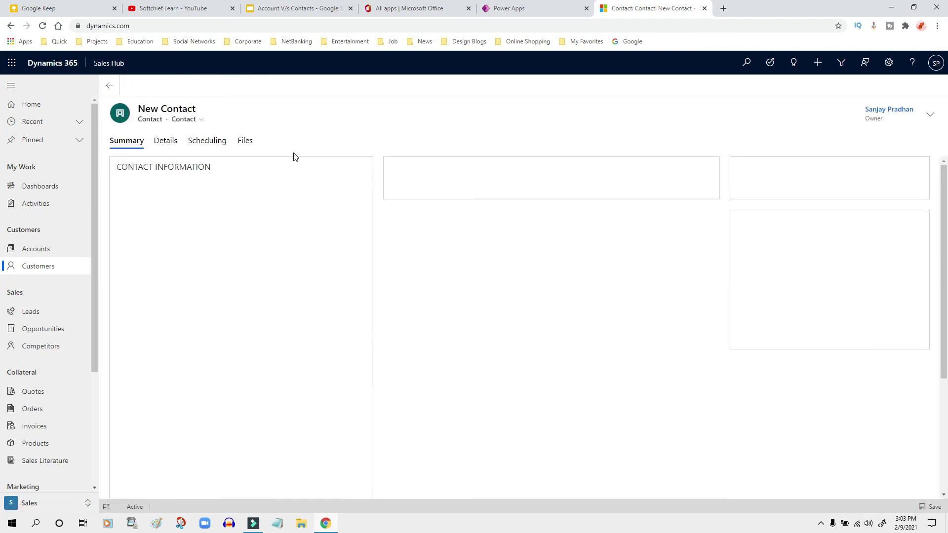
{"action": "left_click", "coordinate": [221, 187]}
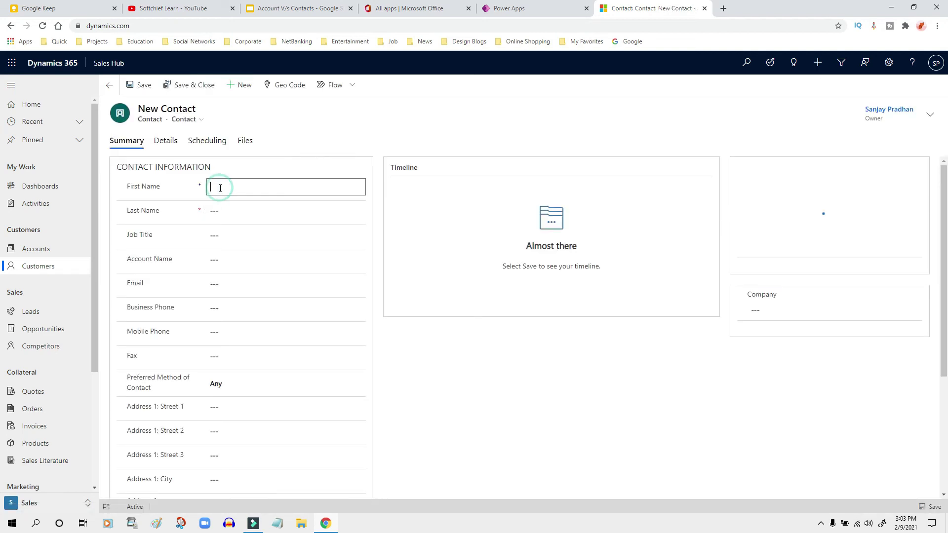
{"action": "type", "text": "Mathew"}
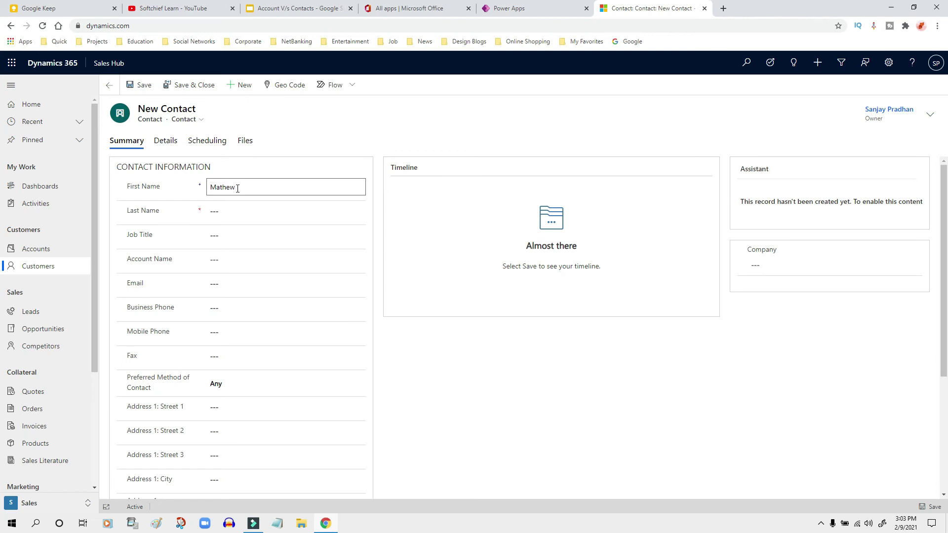
{"action": "left_click", "coordinate": [228, 207]}
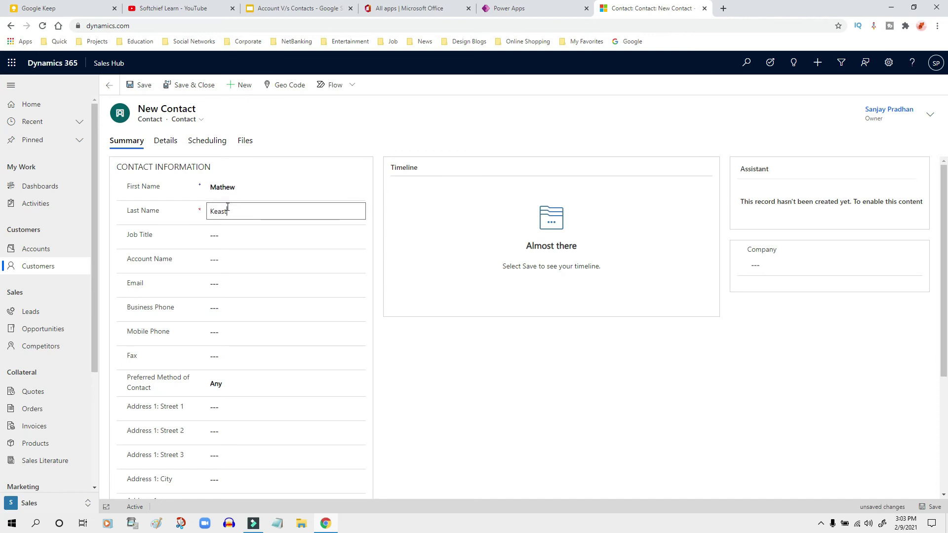
{"action": "left_click", "coordinate": [230, 262]}
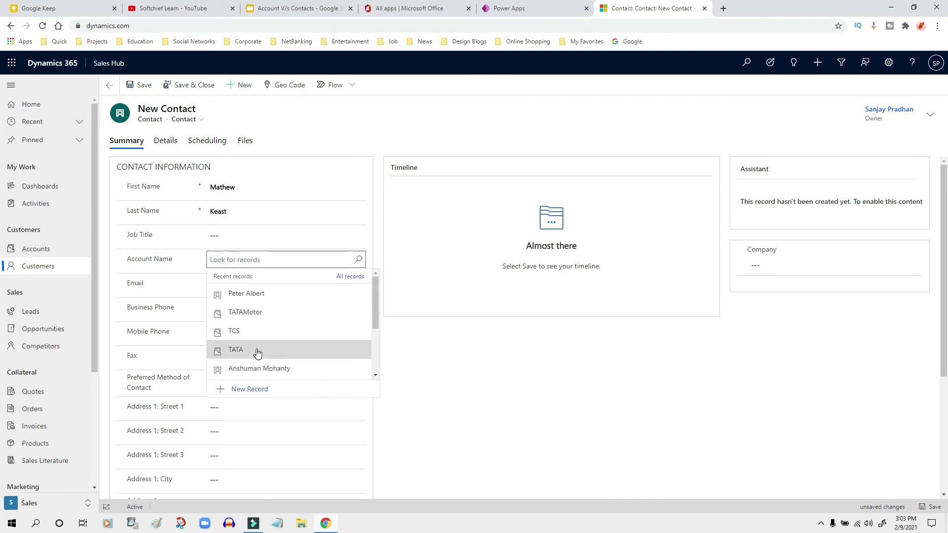
{"action": "left_click", "coordinate": [252, 331]}
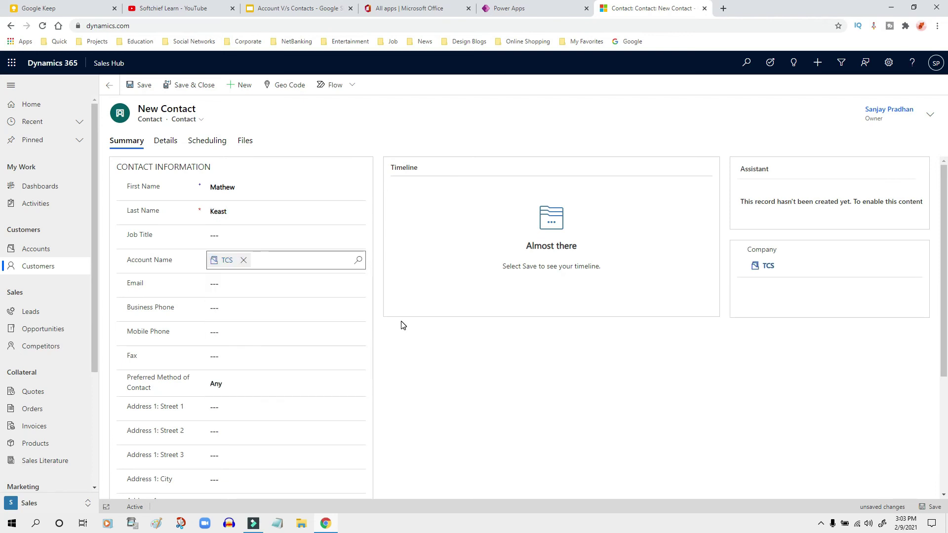
{"action": "scroll", "coordinate": [456, 295], "scroll_direction": "down", "scroll_amount": 1}
{"action": "scroll", "coordinate": [456, 295], "scroll_direction": "up", "scroll_amount": 1}
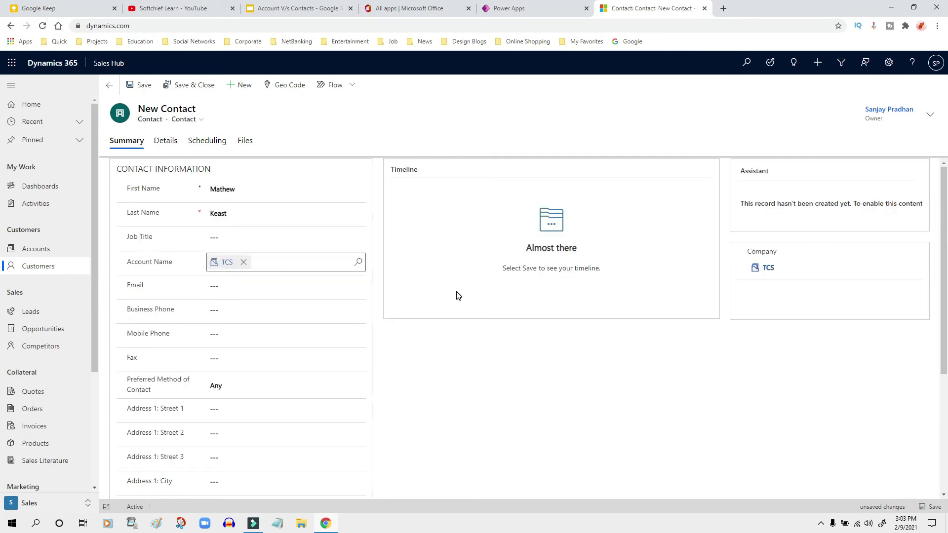
{"action": "left_click", "coordinate": [140, 85]}
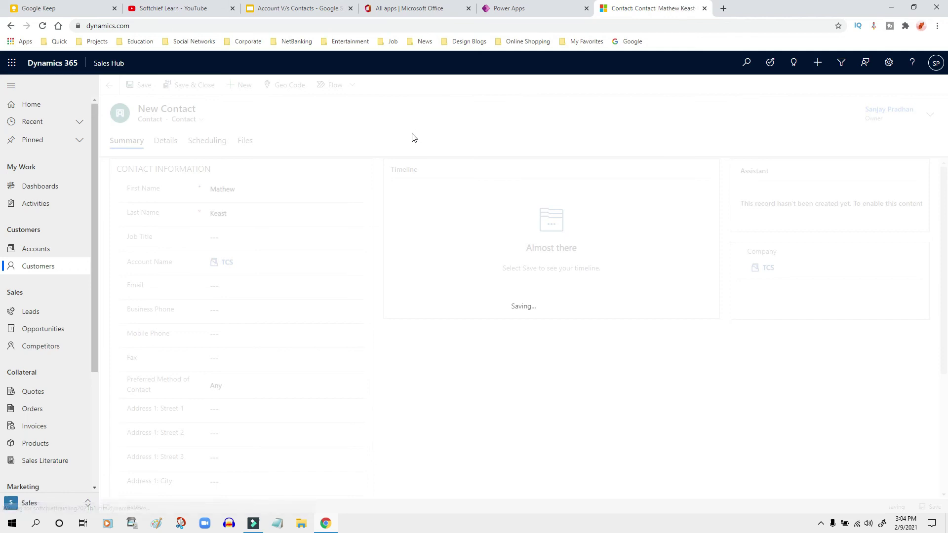
{"action": "left_click", "coordinate": [302, 10]}
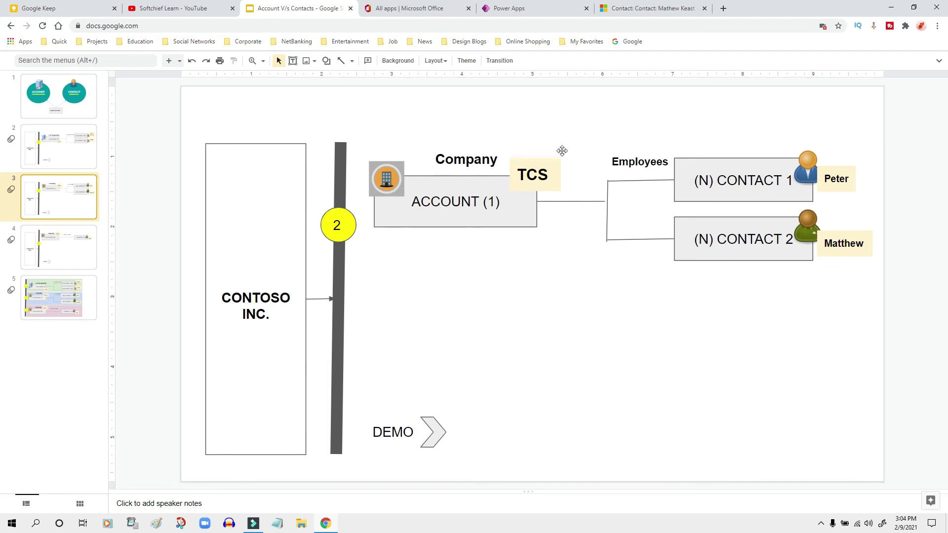
Step: Open the TCS account and list all its related contacts
{"action": "left_click", "coordinate": [383, 9]}
{"action": "left_click", "coordinate": [508, 9]}
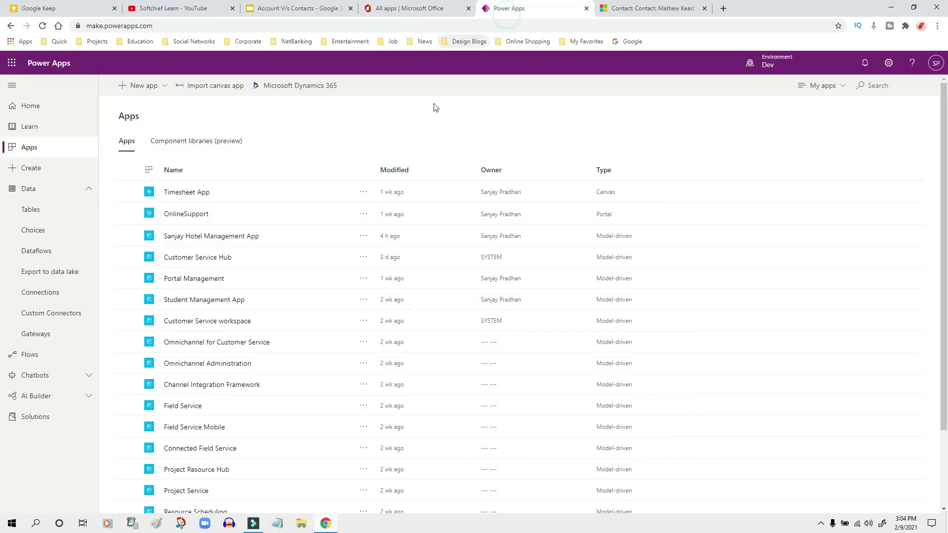
{"action": "left_click", "coordinate": [657, 8]}
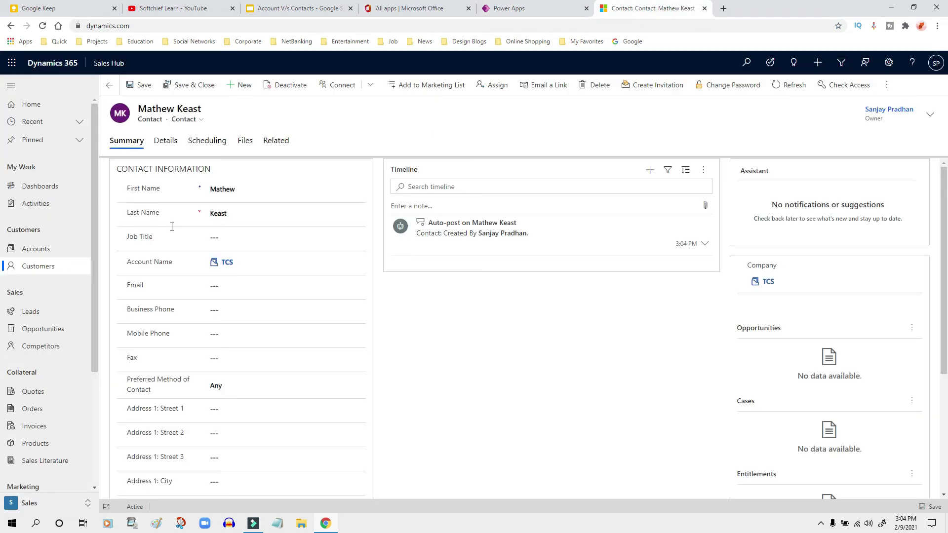
{"action": "left_click", "coordinate": [226, 263]}
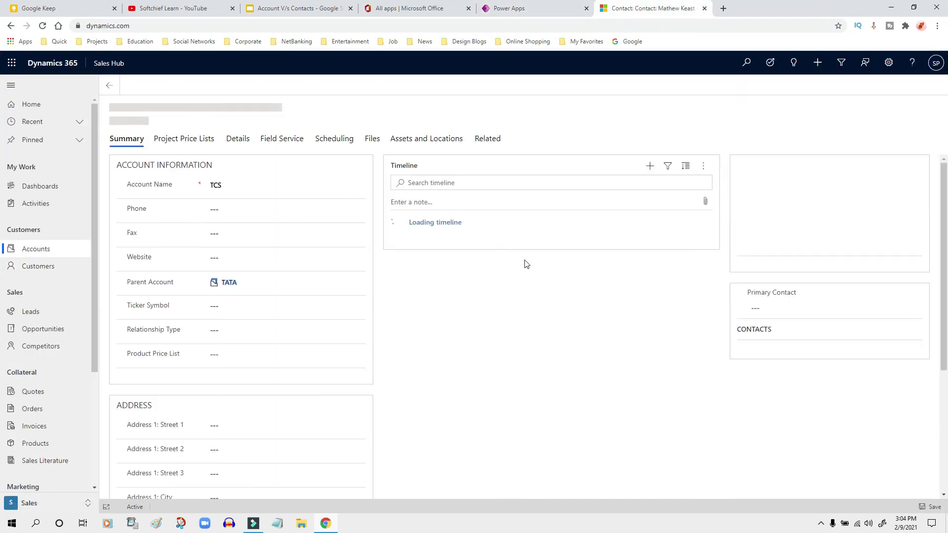
{"action": "scroll", "coordinate": [538, 249], "scroll_direction": "down", "scroll_amount": 1}
{"action": "scroll", "coordinate": [573, 232], "scroll_direction": "down", "scroll_amount": 3}
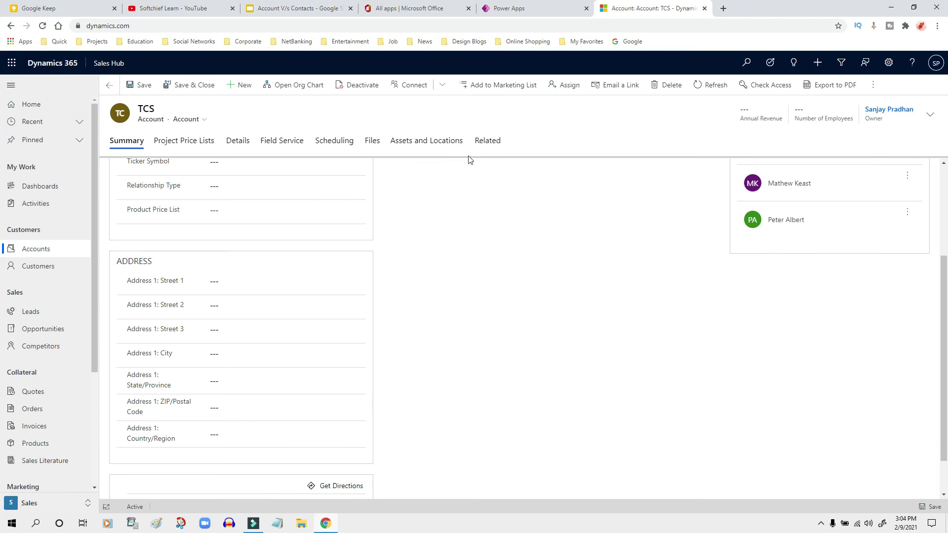
{"action": "left_click", "coordinate": [496, 147]}
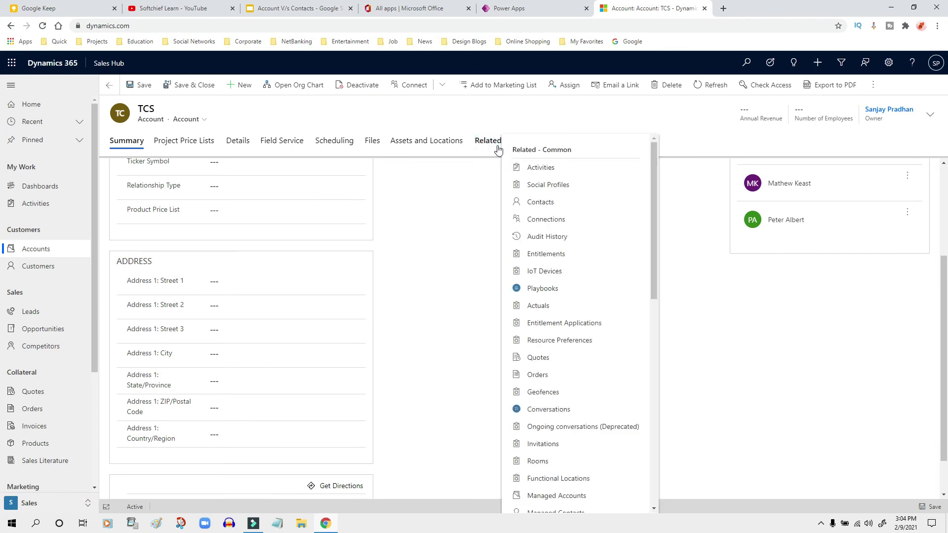
{"action": "left_click", "coordinate": [553, 203]}
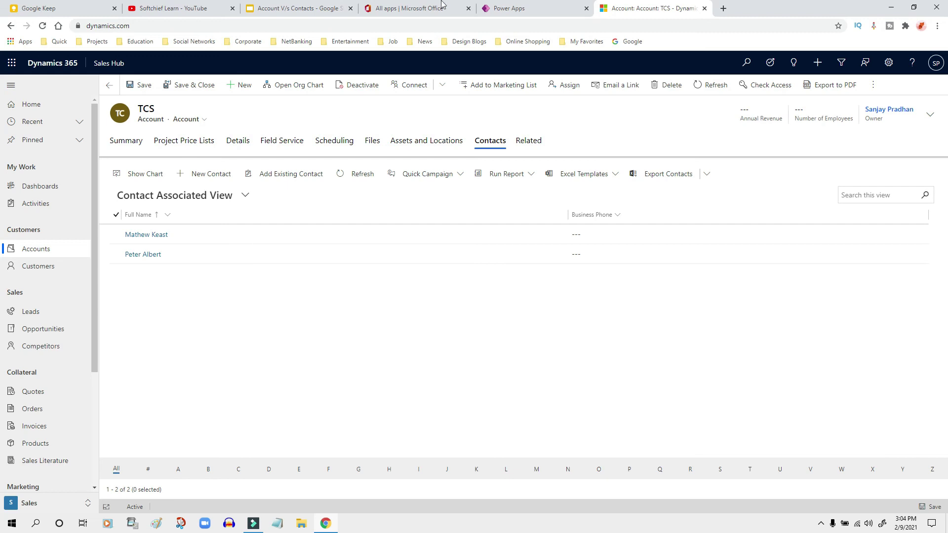
{"action": "left_click", "coordinate": [292, 9]}
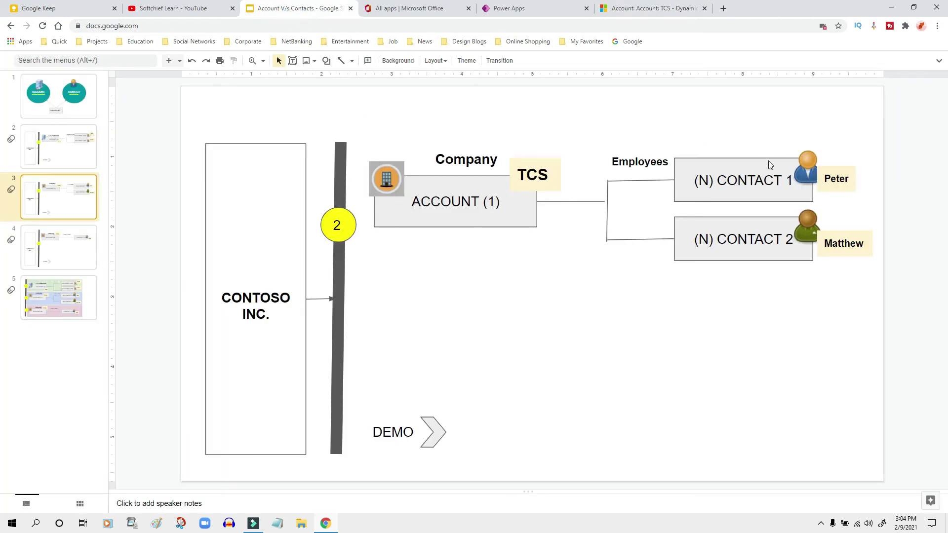
Step: View the slide 4 primary-contact slide, then return to the TCS account in Dynamics
{"action": "left_click", "coordinate": [58, 257]}
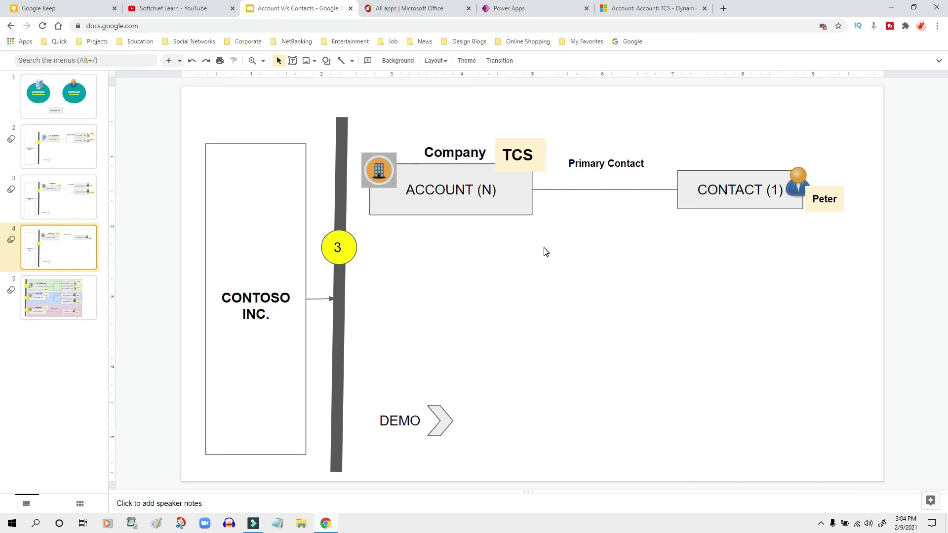
{"action": "left_click", "coordinate": [416, 10]}
{"action": "left_click", "coordinate": [615, 10]}
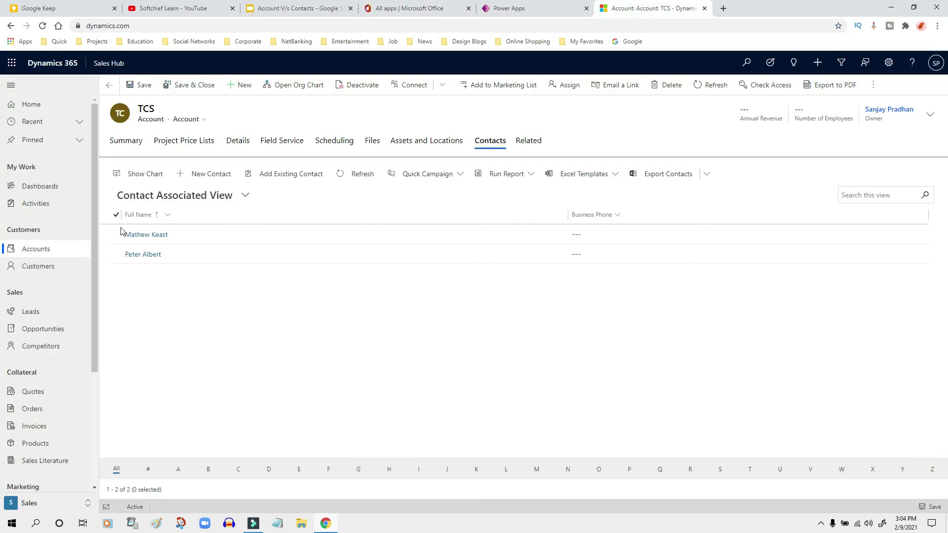
Step: Open TCS from My Active Accounts to view its summary page
{"action": "left_click", "coordinate": [35, 251]}
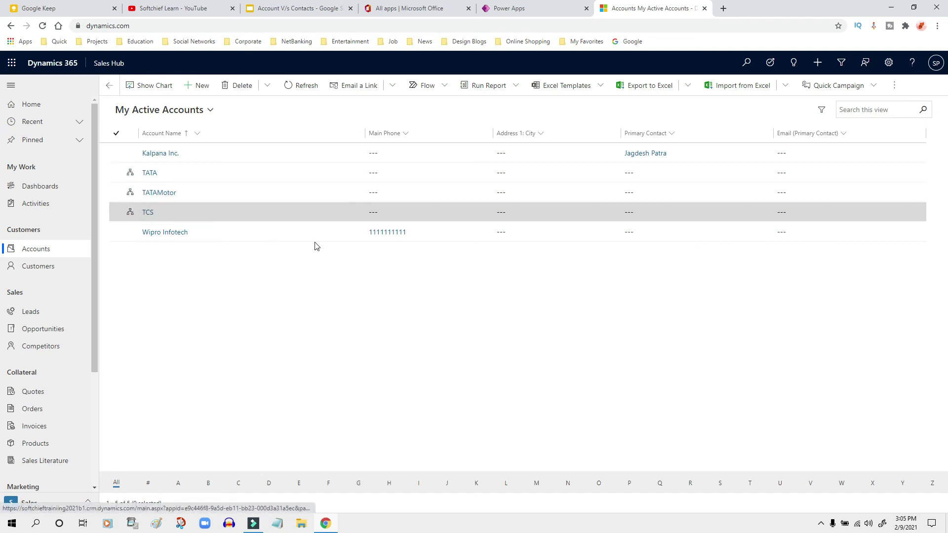
{"action": "left_click", "coordinate": [229, 225]}
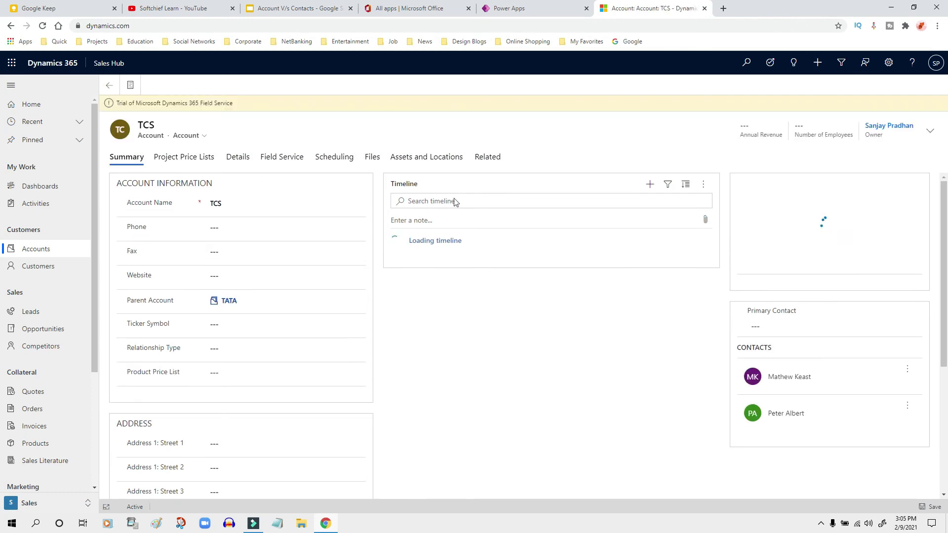
{"action": "left_click", "coordinate": [323, 9]}
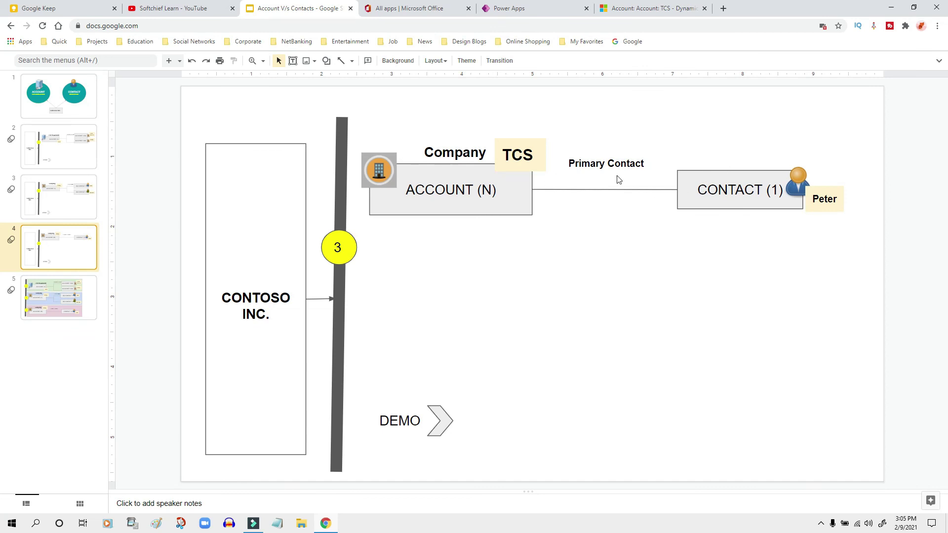
{"action": "left_click", "coordinate": [630, 8]}
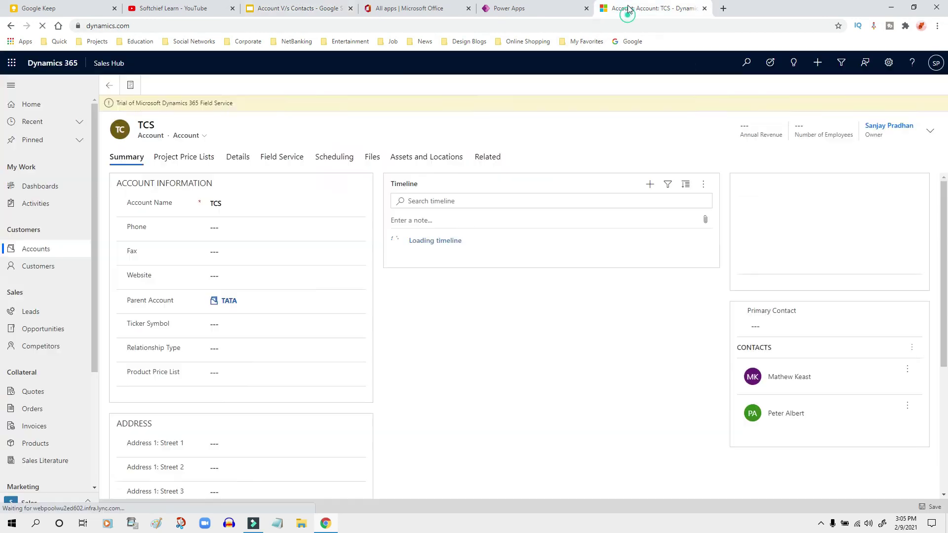
{"action": "scroll", "coordinate": [793, 236], "scroll_direction": "down", "scroll_amount": 2}
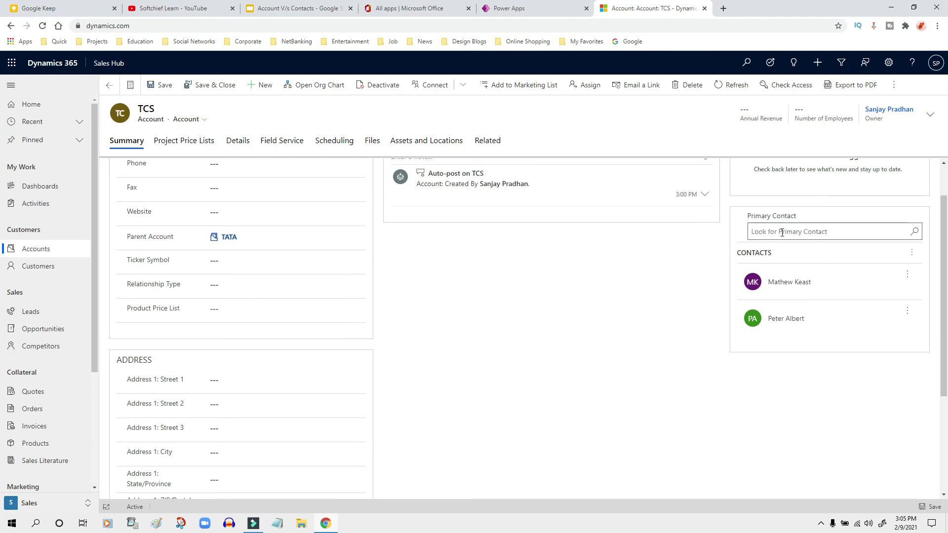
{"action": "scroll", "coordinate": [782, 232], "scroll_direction": "down", "scroll_amount": 1}
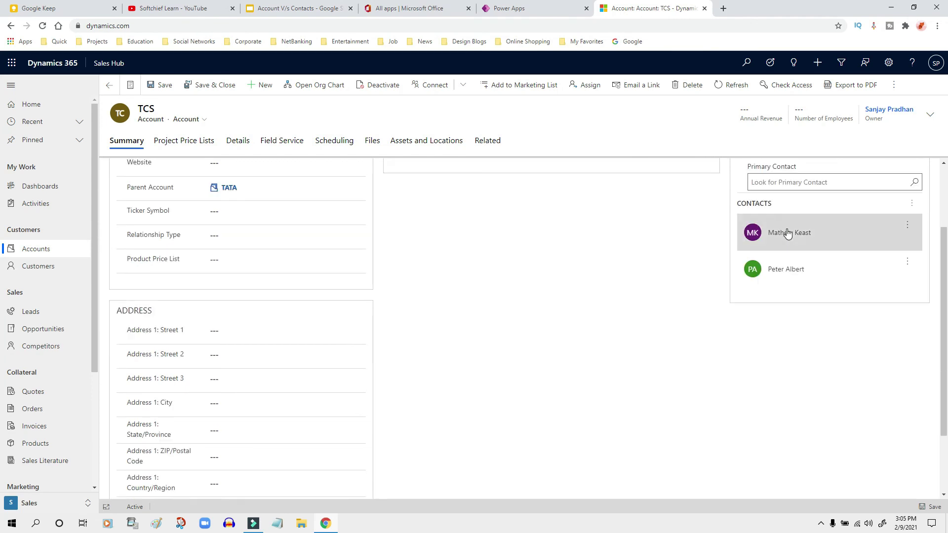
{"action": "left_click", "coordinate": [779, 181]}
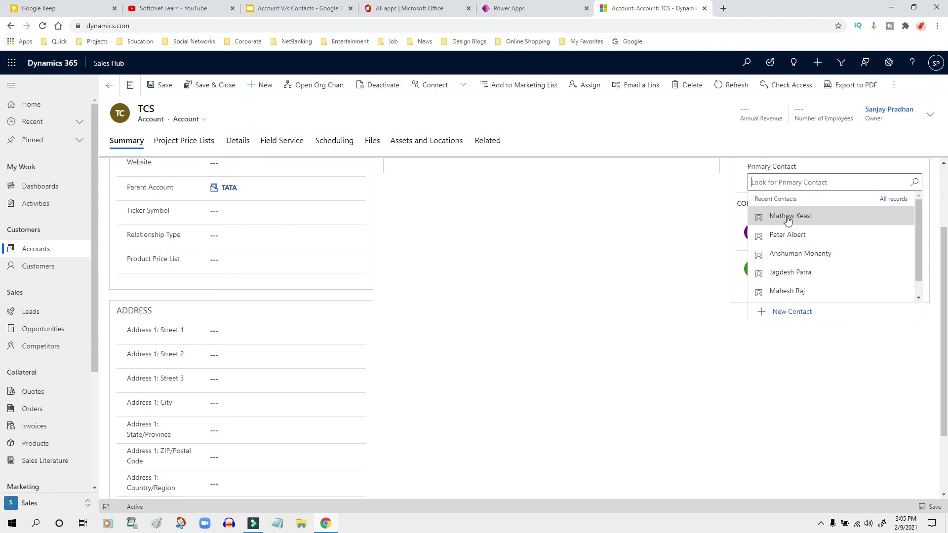
{"action": "left_click", "coordinate": [794, 221]}
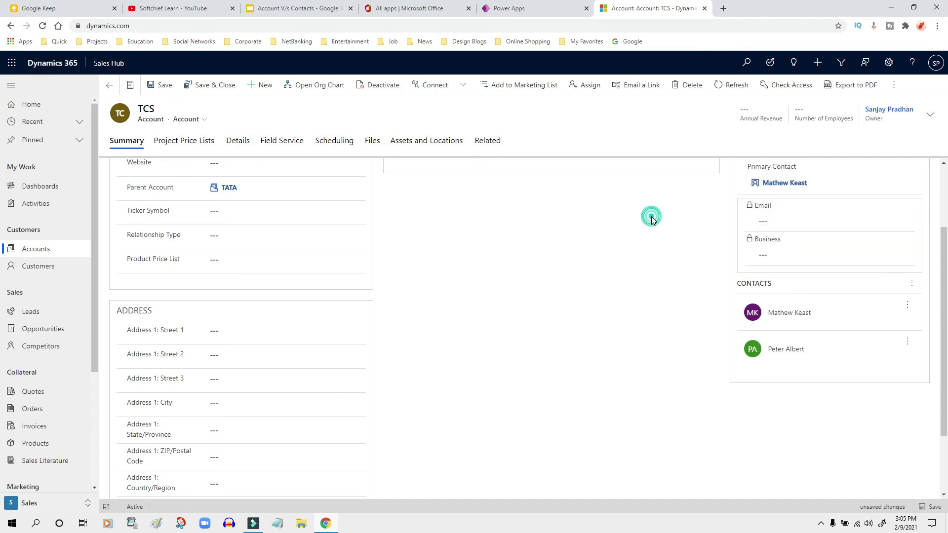
{"action": "left_click", "coordinate": [160, 85]}
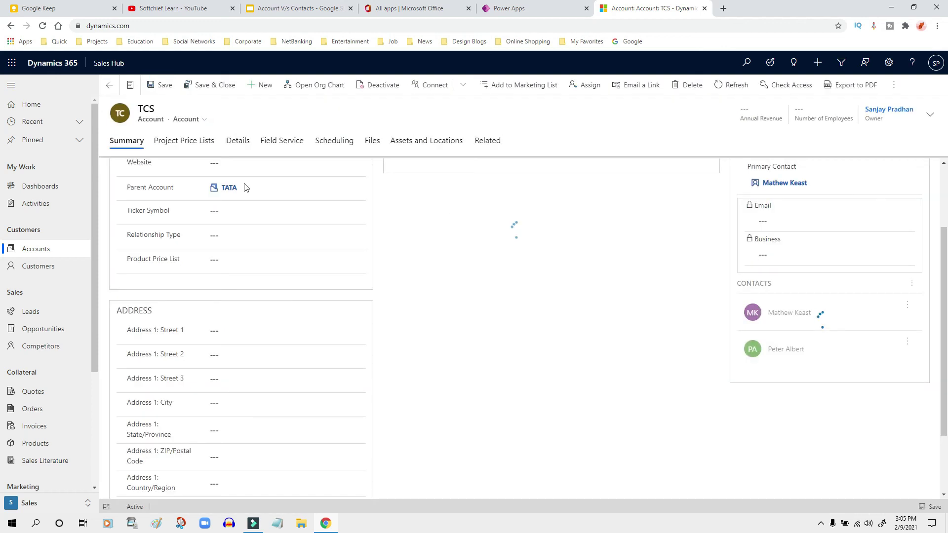
{"action": "left_click", "coordinate": [42, 250]}
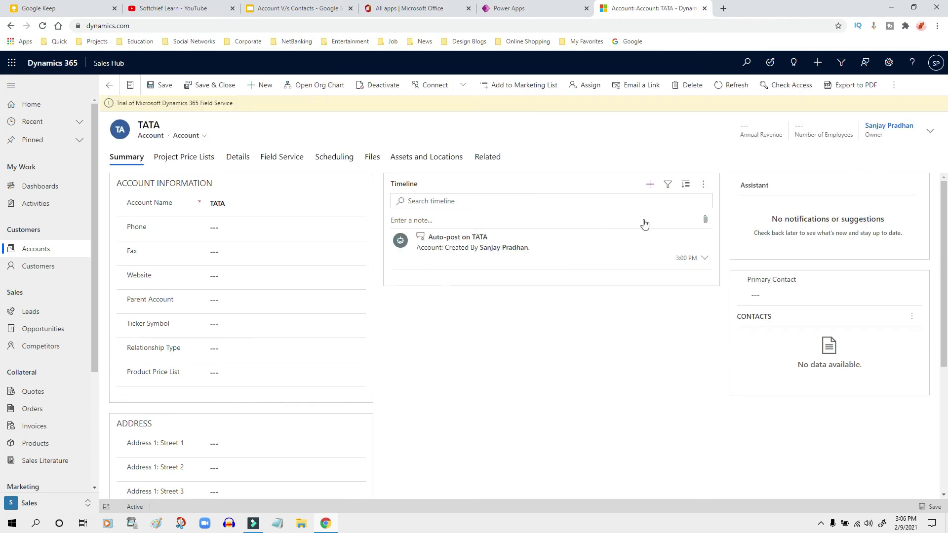
{"action": "scroll", "coordinate": [716, 249], "scroll_direction": "down", "scroll_amount": 2}
{"action": "left_click", "coordinate": [829, 183]}
{"action": "left_click", "coordinate": [801, 214]}
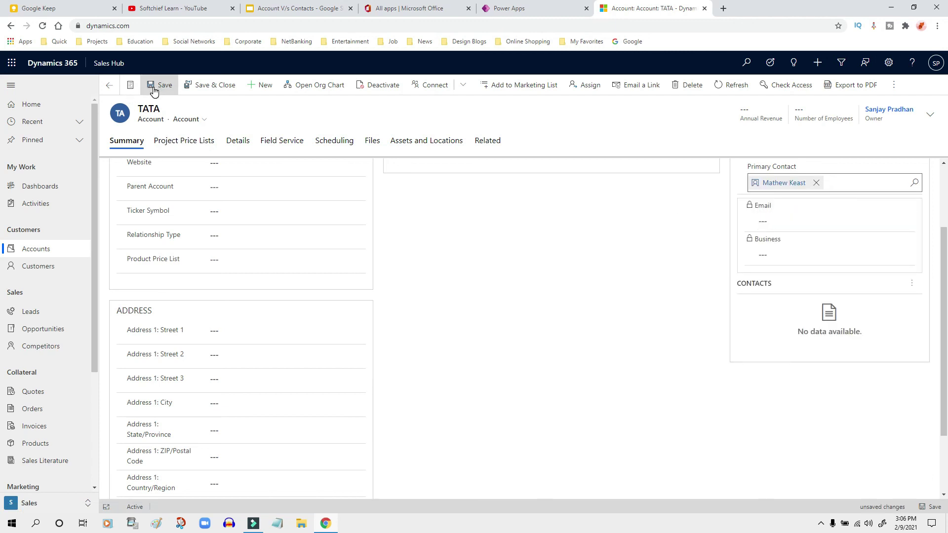
{"action": "left_click", "coordinate": [154, 90]}
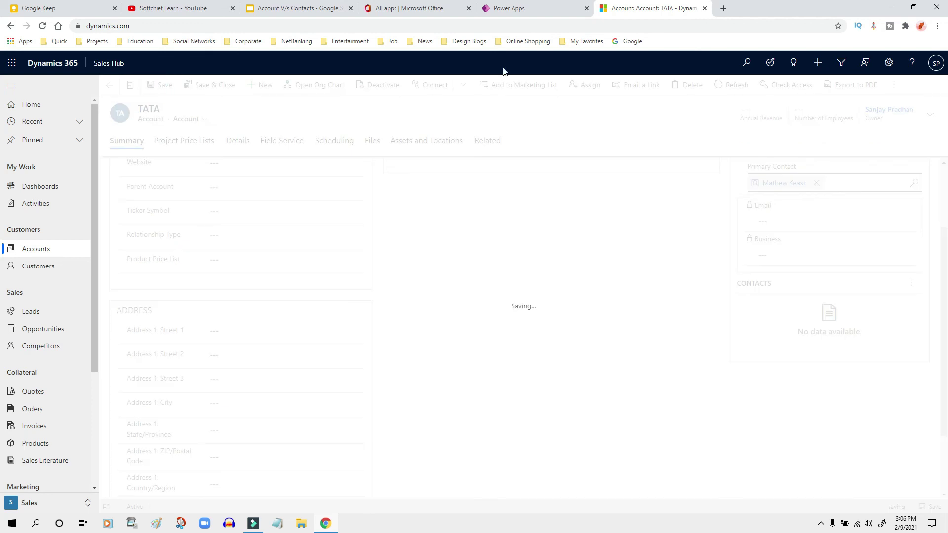
{"action": "left_click", "coordinate": [303, 10]}
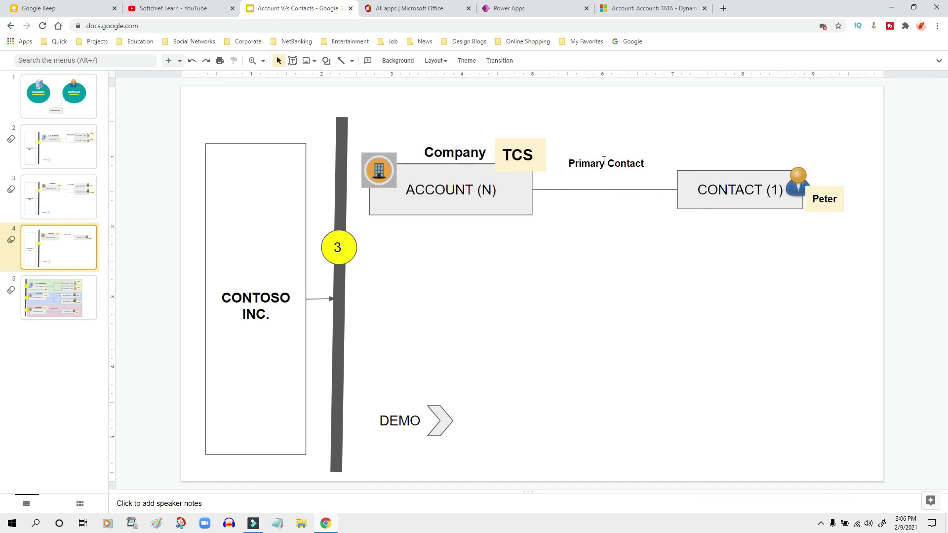
Step: On the TATA account record, view its related Contacts to confirm none are linked
{"action": "left_click", "coordinate": [519, 9]}
{"action": "left_click", "coordinate": [628, 9]}
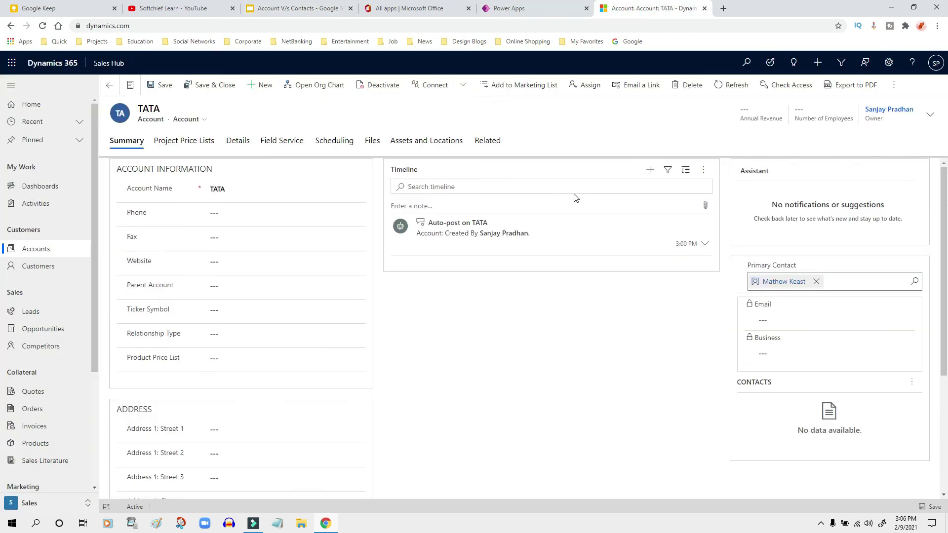
{"action": "scroll", "coordinate": [817, 215], "scroll_direction": "down", "scroll_amount": 1}
{"action": "scroll", "coordinate": [810, 217], "scroll_direction": "down", "scroll_amount": 1}
{"action": "scroll", "coordinate": [809, 186], "scroll_direction": "up", "scroll_amount": 2}
{"action": "left_click", "coordinate": [494, 141]}
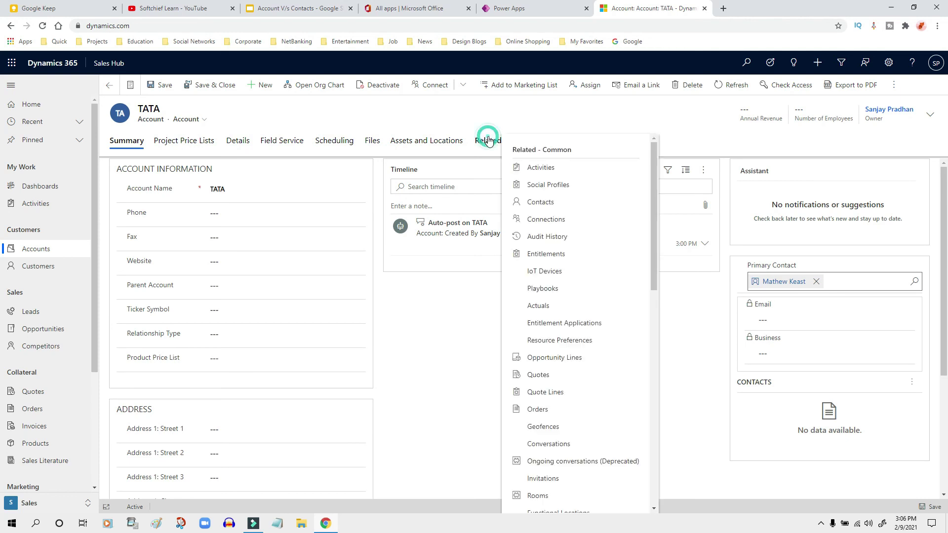
{"action": "left_click", "coordinate": [542, 206]}
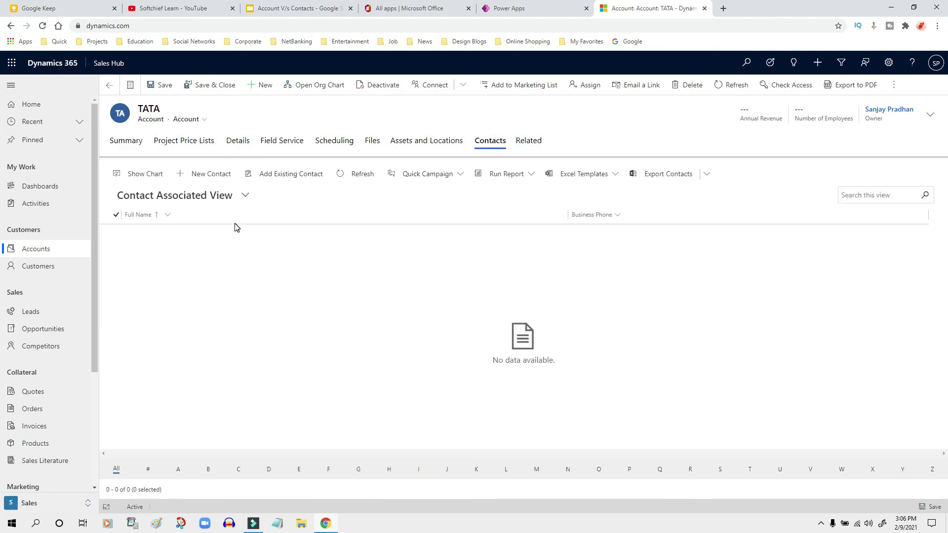
Step: Return to the accounts list, then show slide 5, the combined summary diagram
{"action": "left_click", "coordinate": [125, 141]}
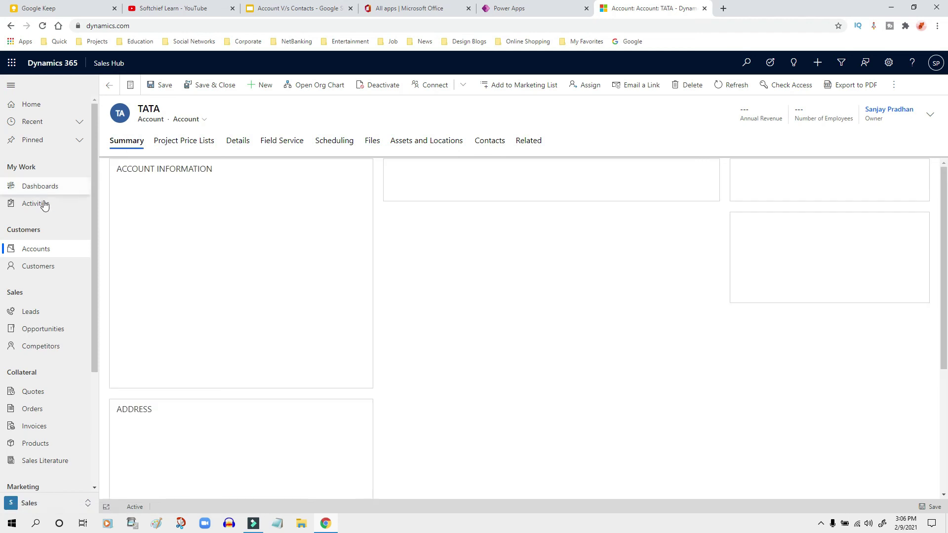
{"action": "left_click", "coordinate": [36, 249]}
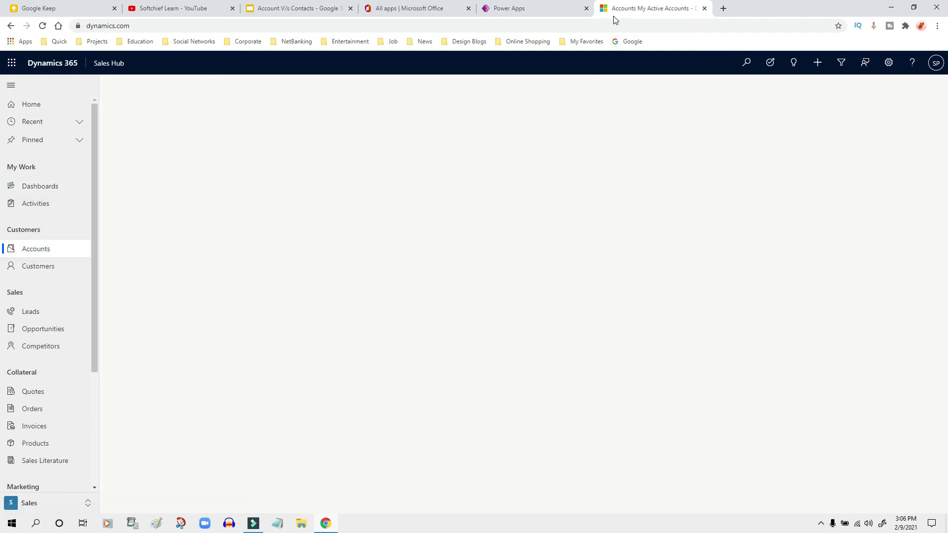
{"action": "left_click", "coordinate": [312, 9]}
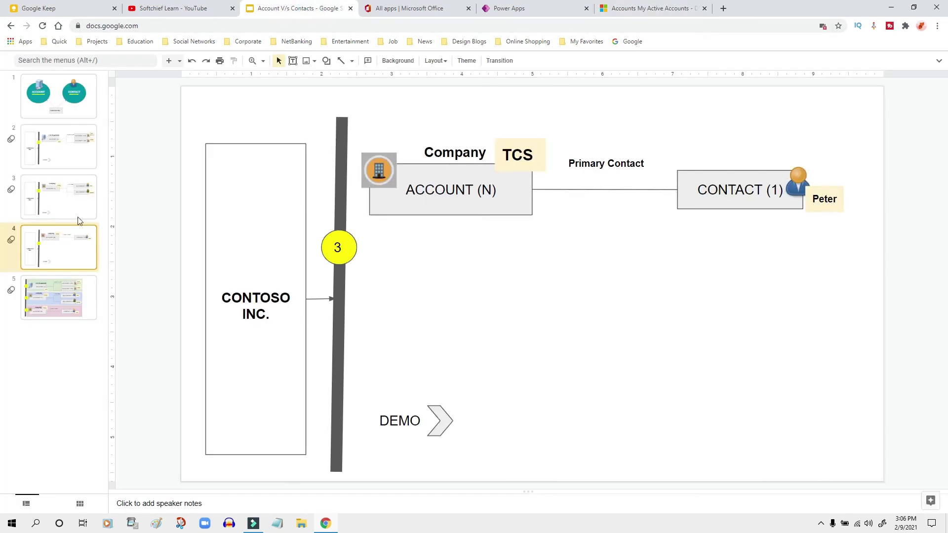
{"action": "left_click", "coordinate": [59, 198]}
{"action": "left_click", "coordinate": [59, 147]}
{"action": "left_click", "coordinate": [60, 285]}
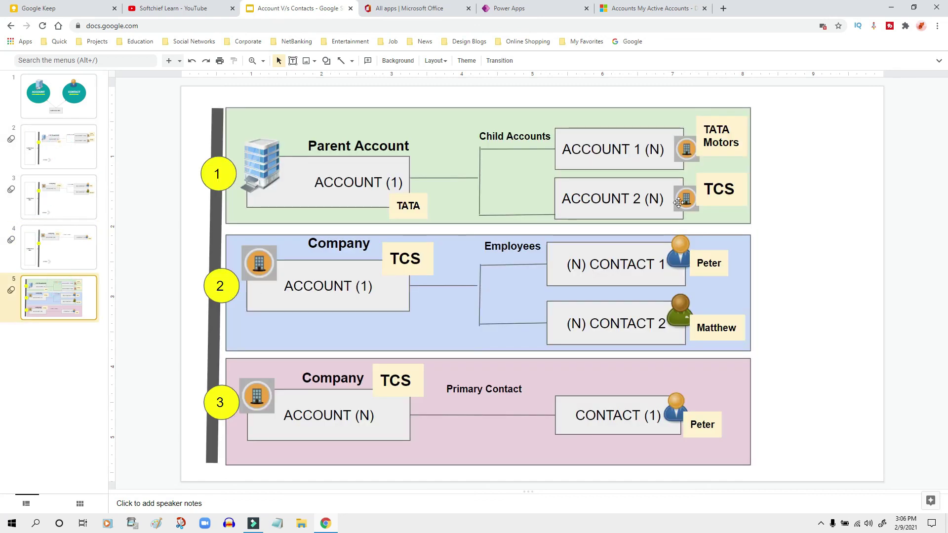